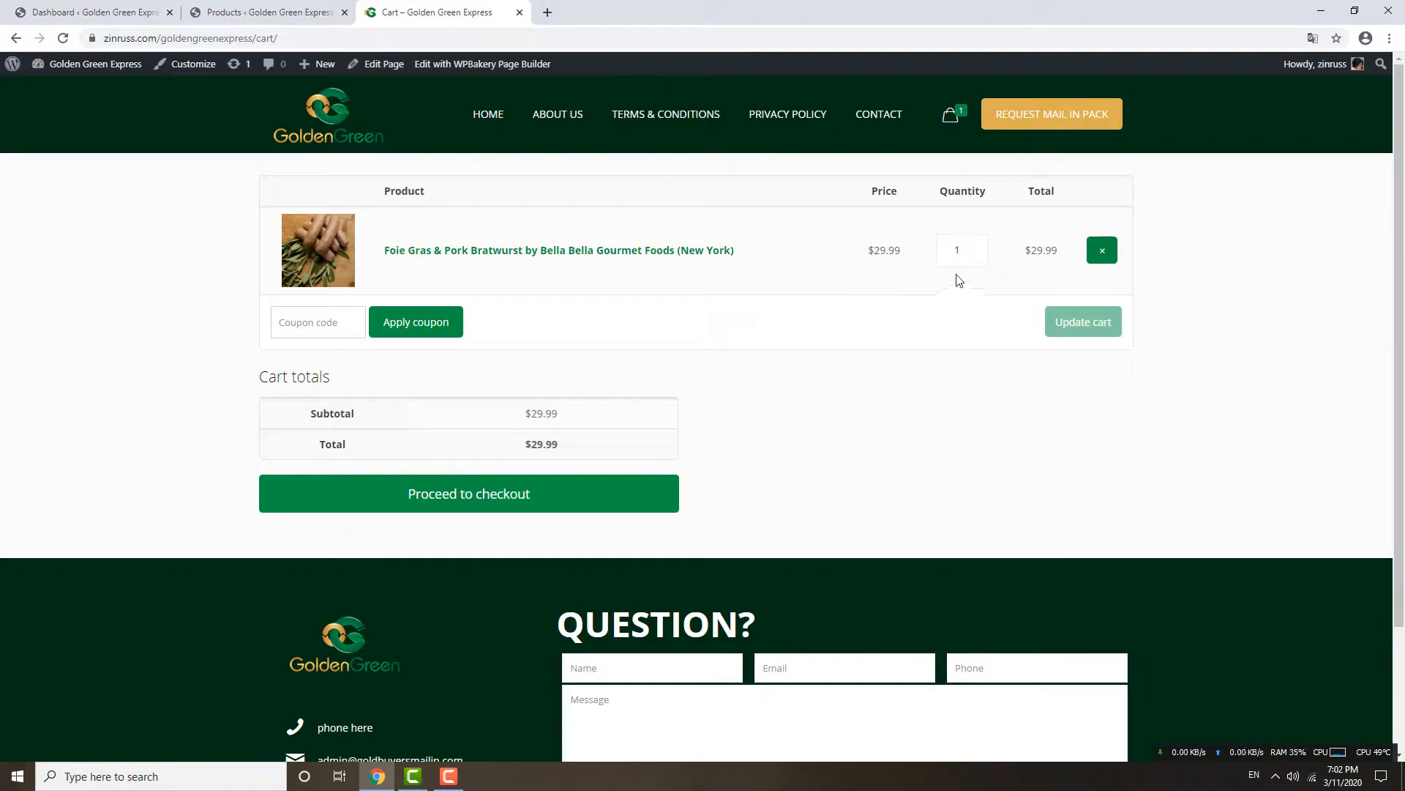
# Raise the bratwurst quantity to 3 and update the cart so the total reads $89.97.
pyautogui.click(975, 247)
pyautogui.click(975, 246)
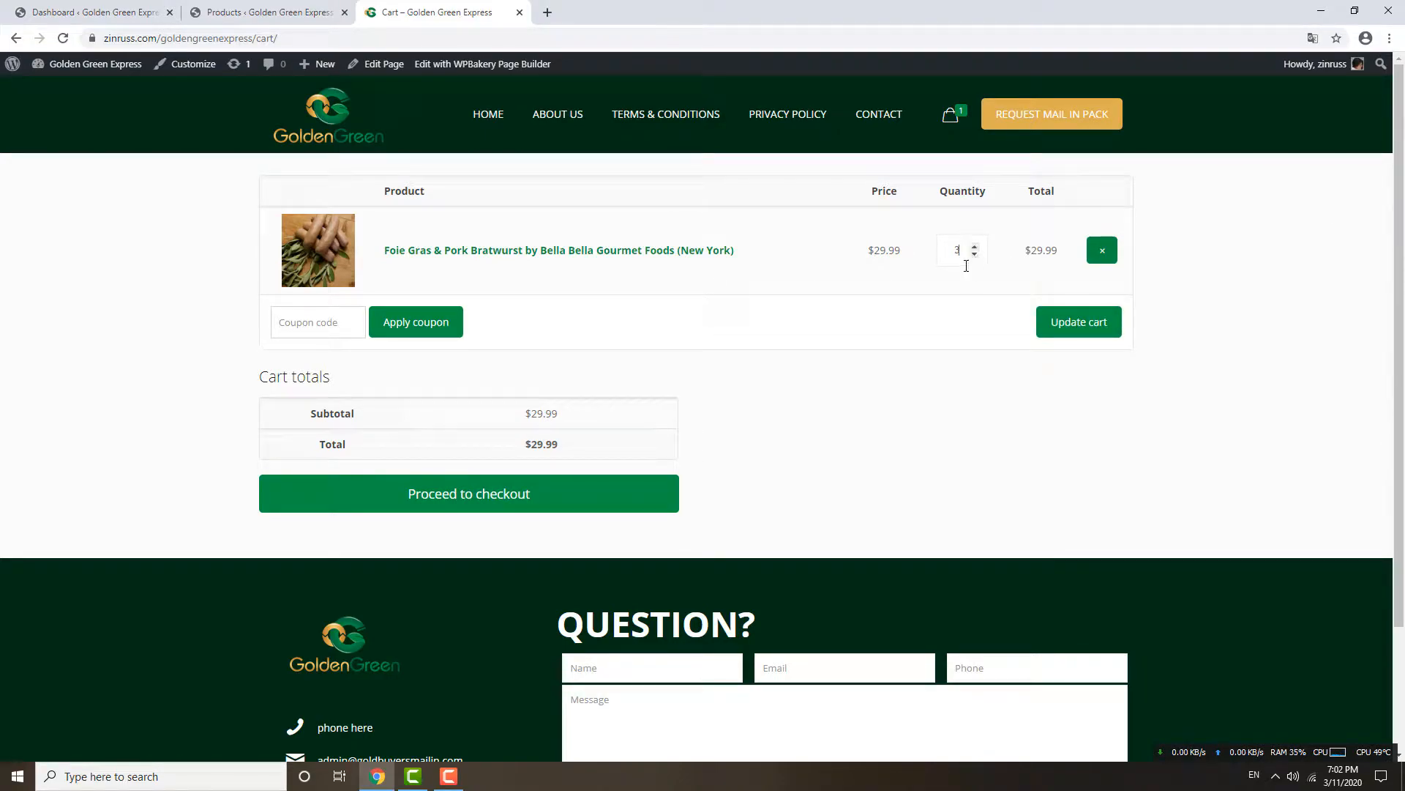
pyautogui.click(323, 325)
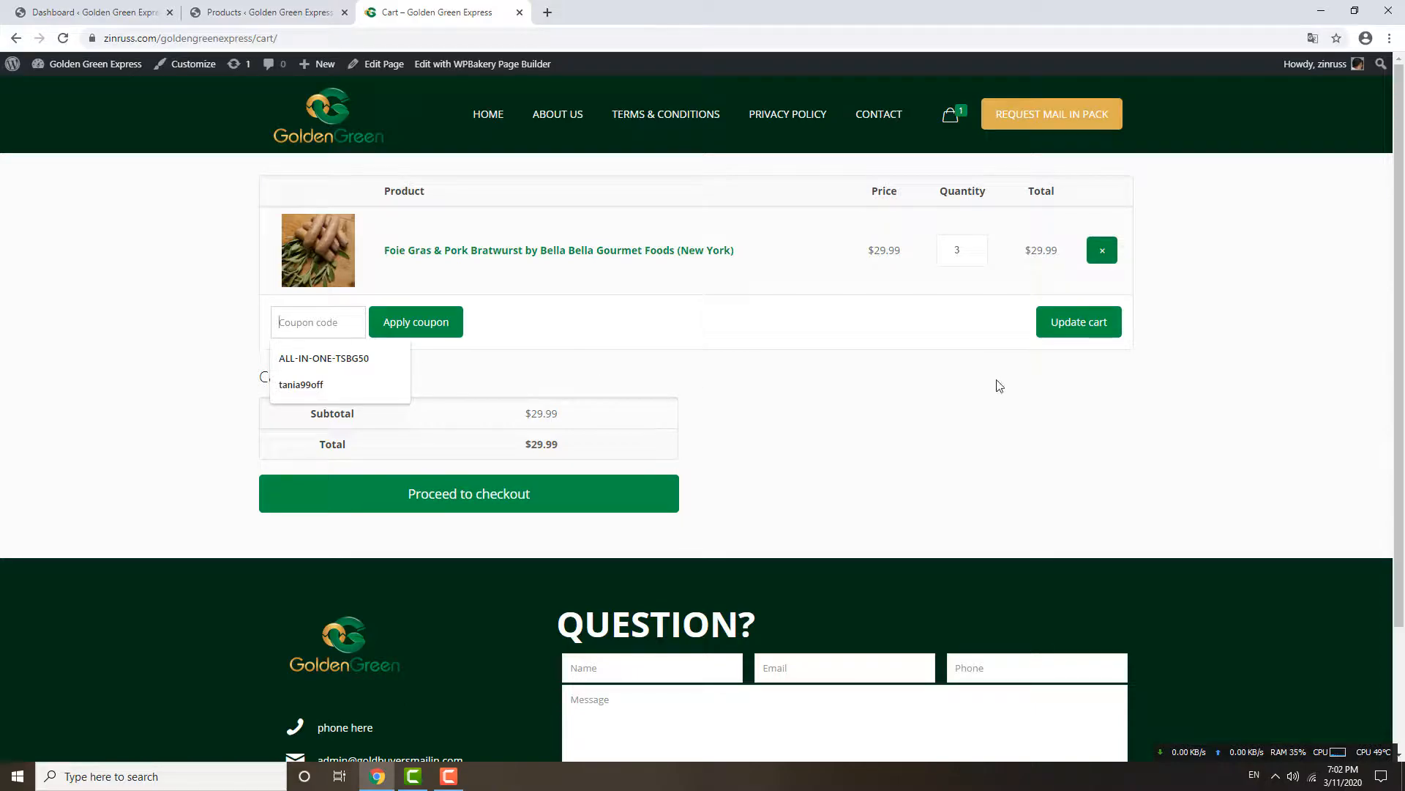
pyautogui.click(1058, 327)
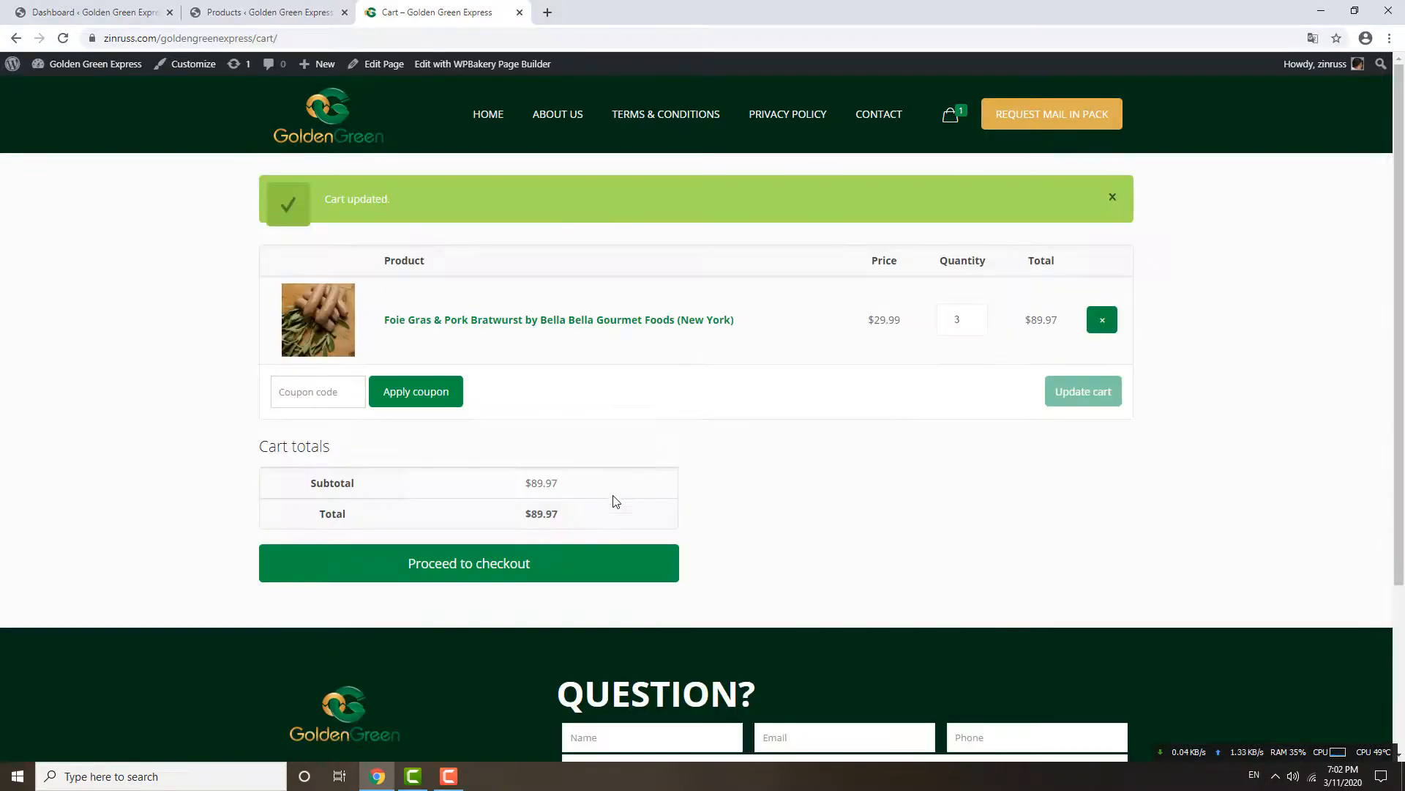
pyautogui.scroll(-1, 579, 520)
# Proceed to checkout and scroll to the order summary showing bratwurst × 3 at $89.97.
pyautogui.click(497, 514)
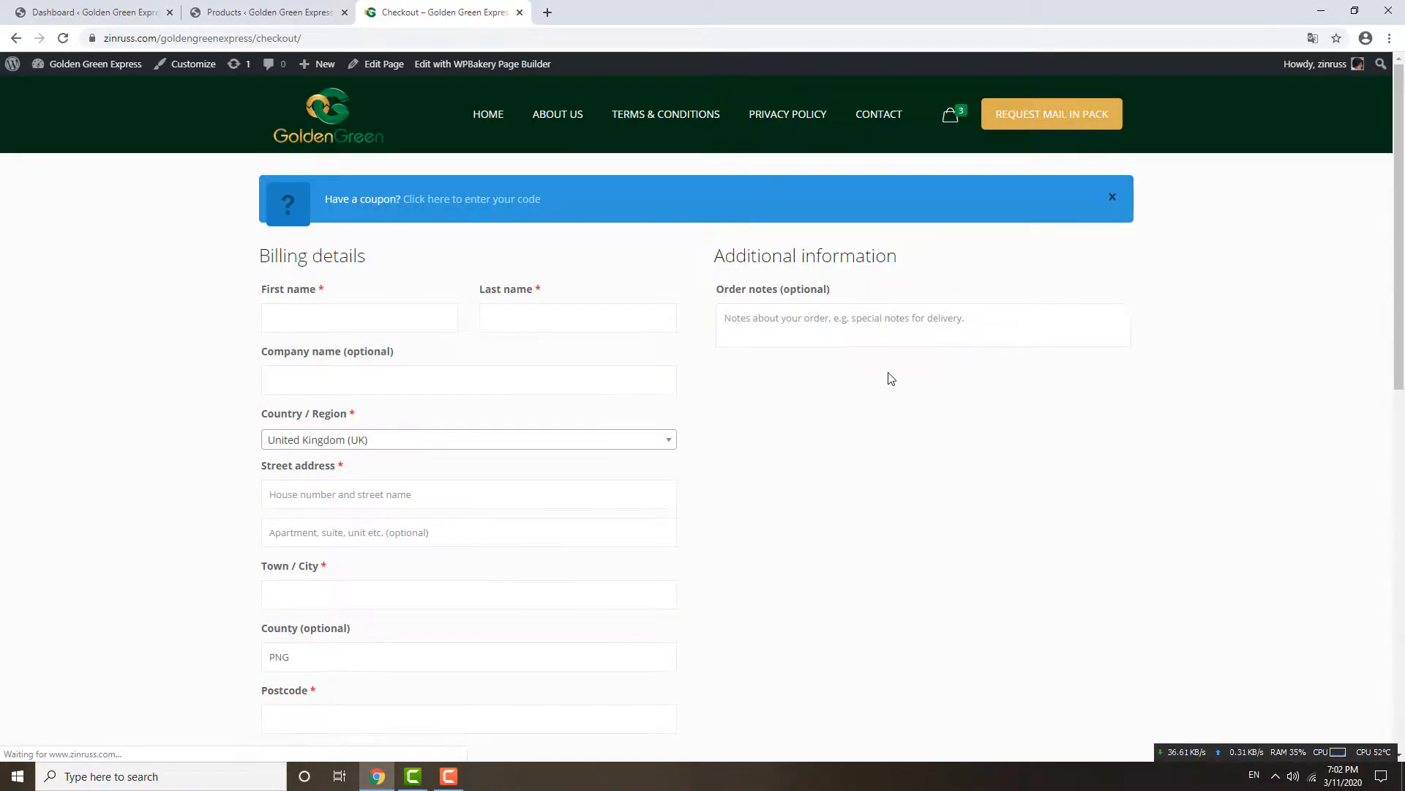
pyautogui.moveTo(1398, 259); pyautogui.dragTo(1402, 504)
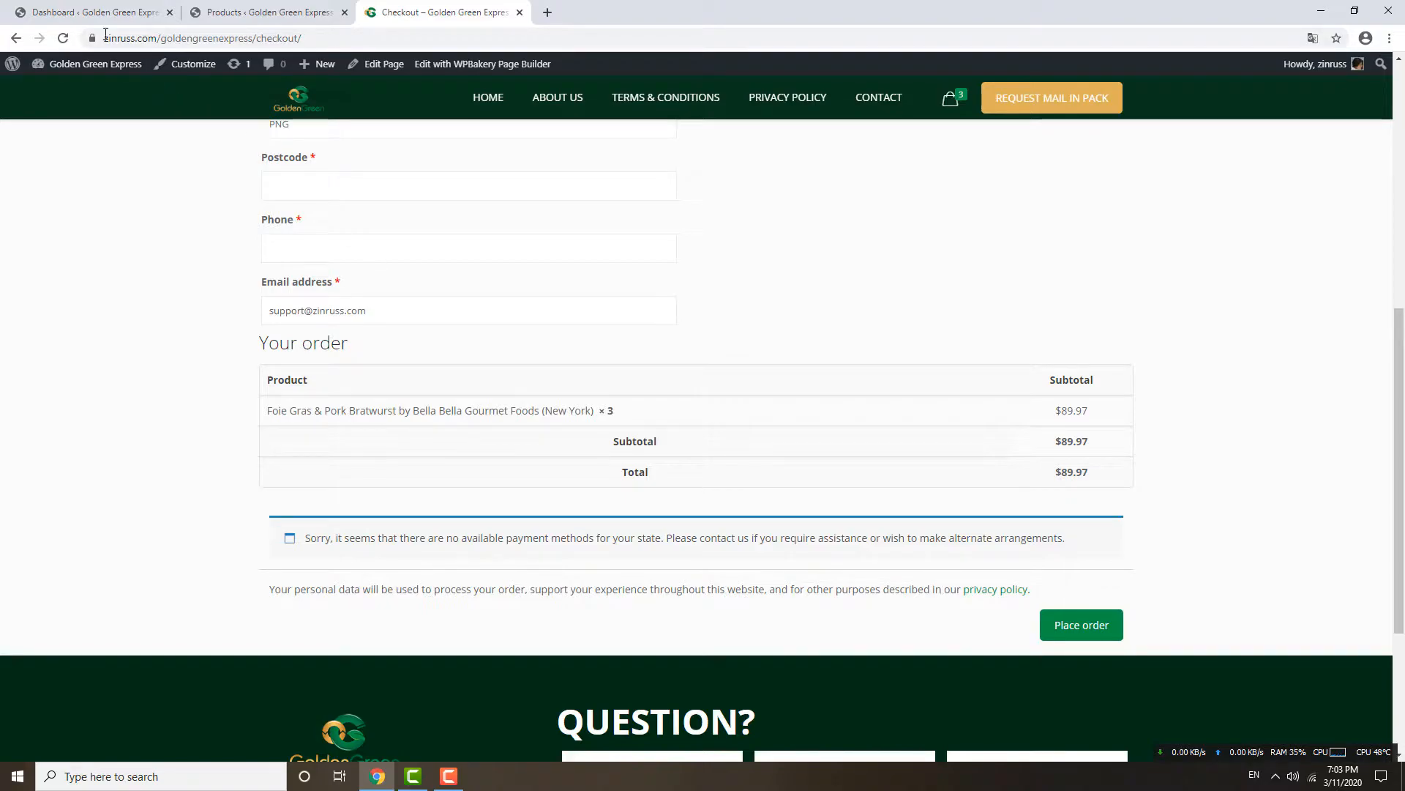
# Go to the Add New User page in WordPress admin and enter the new username.
pyautogui.click(85, 21)
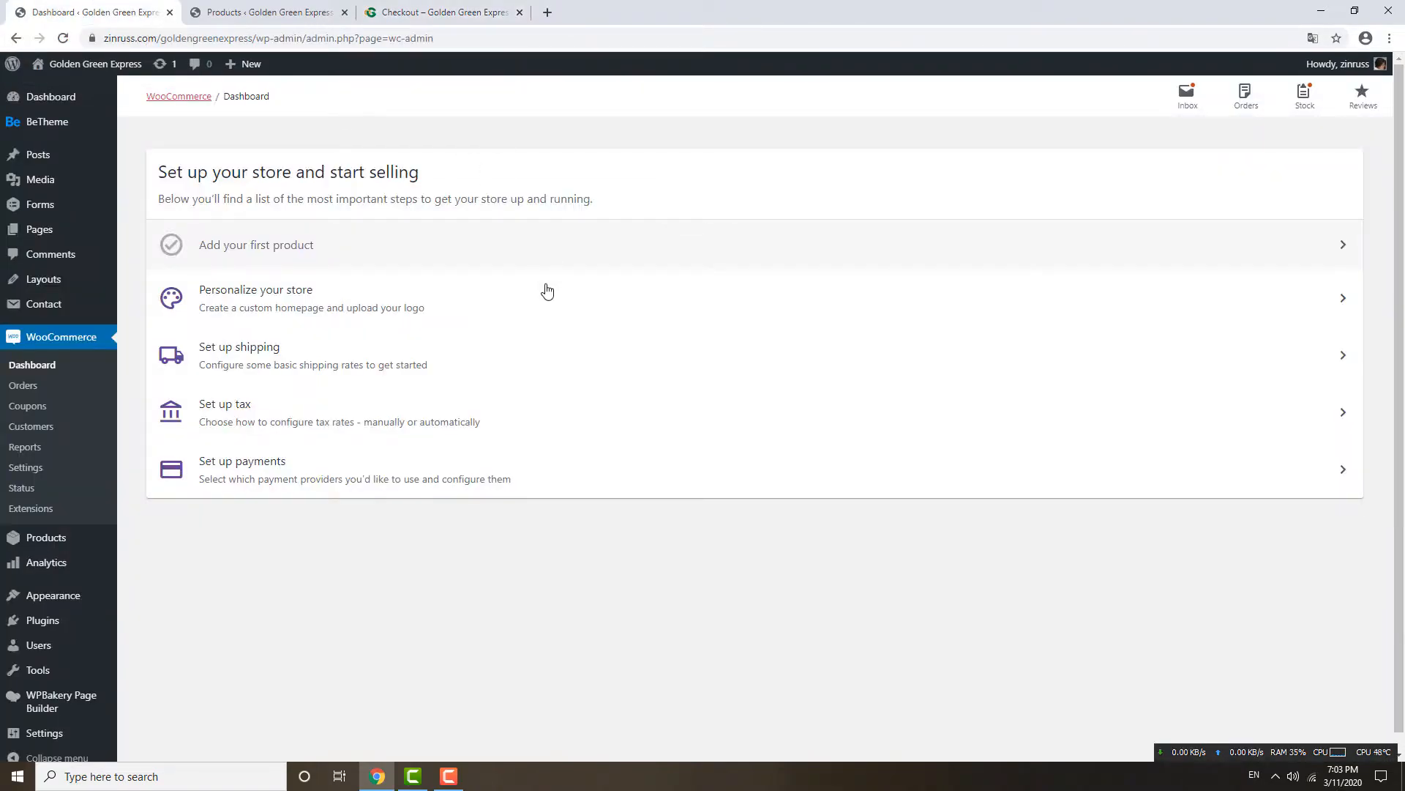
pyautogui.moveTo(64, 631)
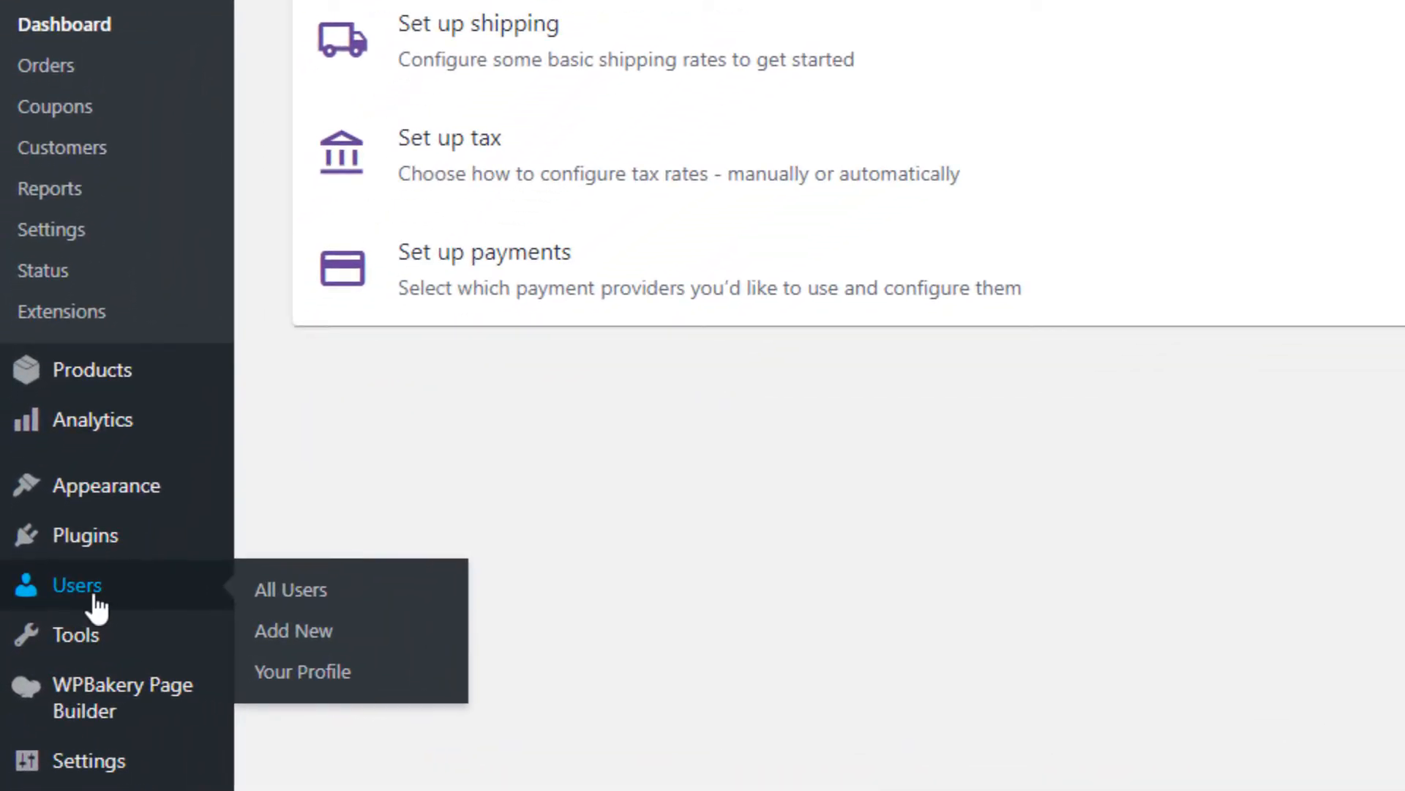
pyautogui.click(281, 640)
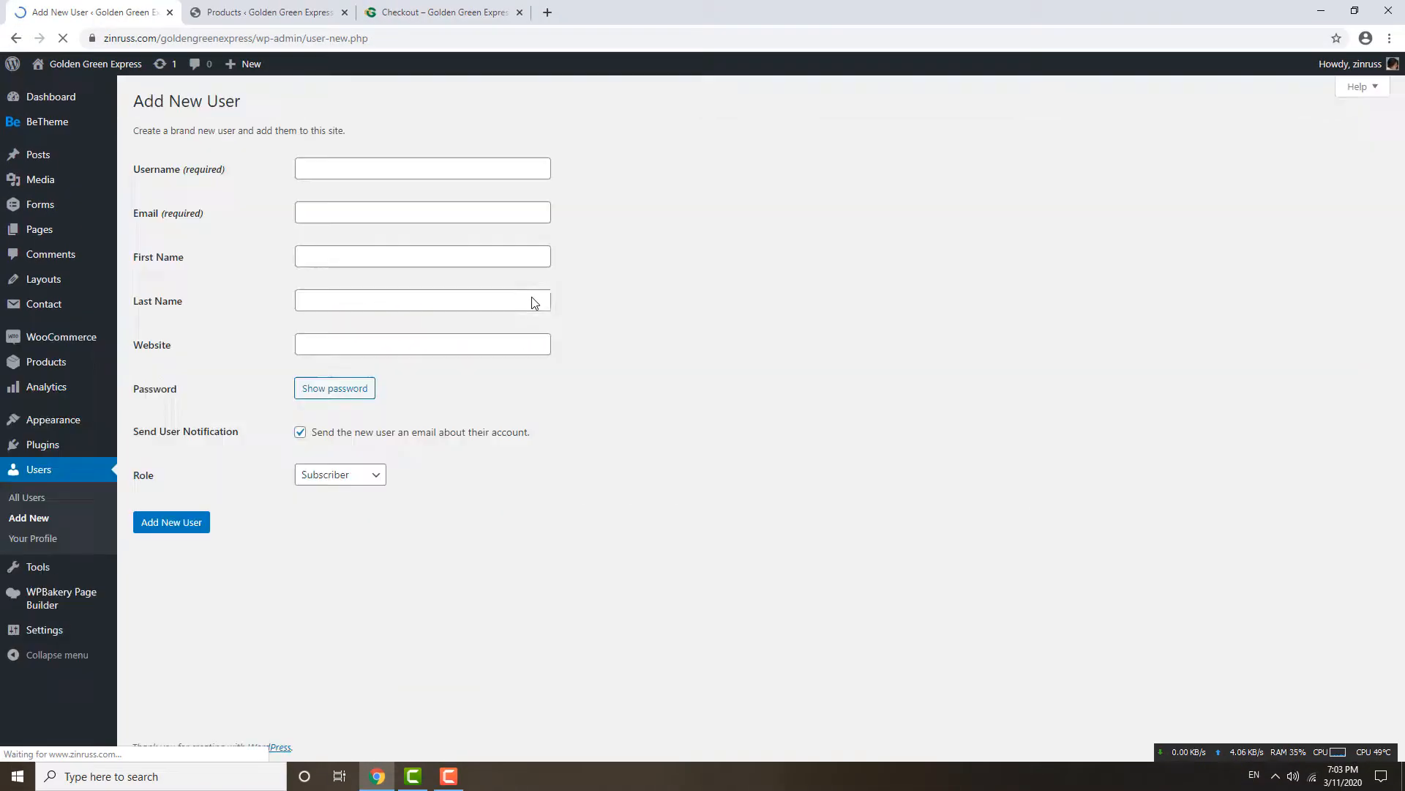
pyautogui.click(471, 174)
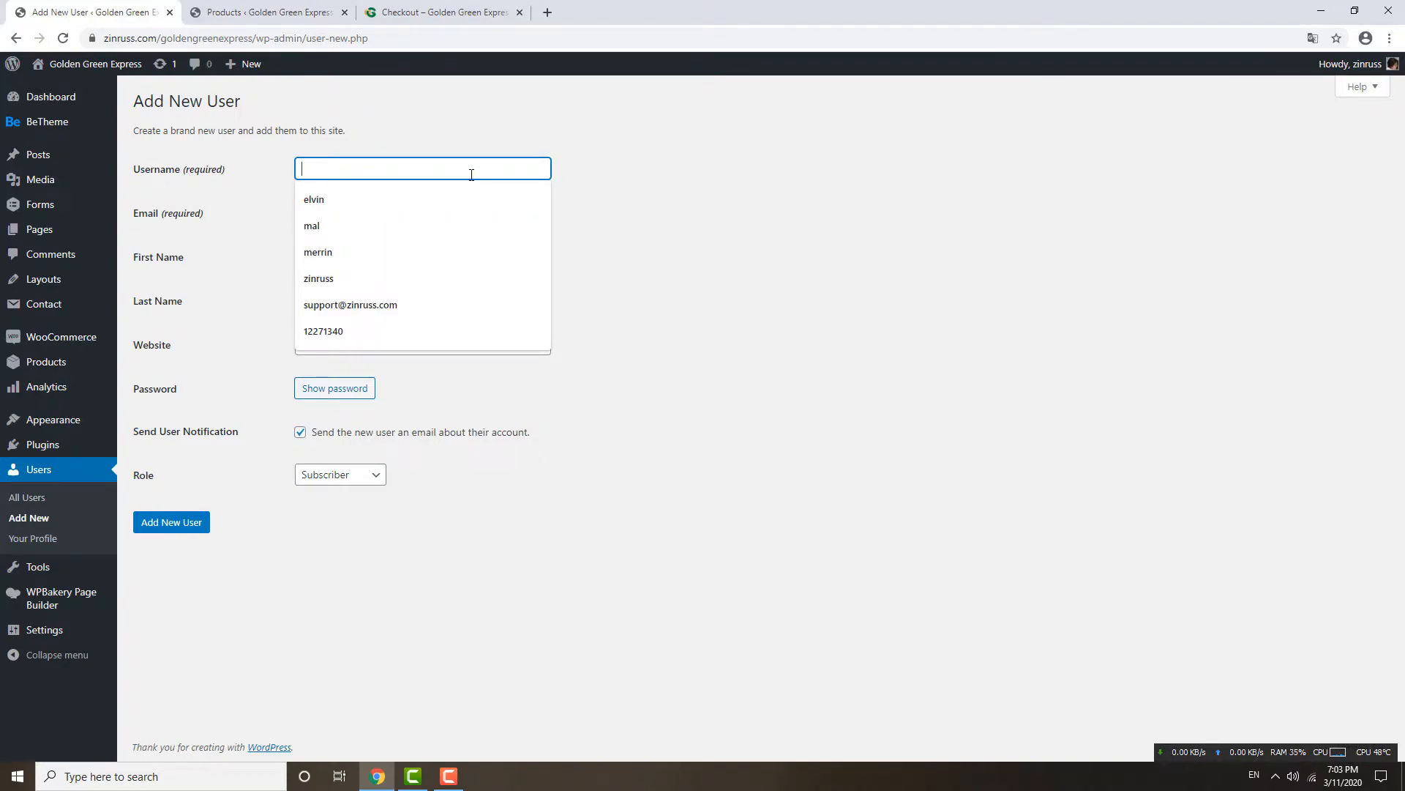
pyautogui.write('tan')
# Autofill the e-mail, make it unique, and replace the first and last names.
pyautogui.click(350, 211)
pyautogui.press('Down')
pyautogui.press('Return')
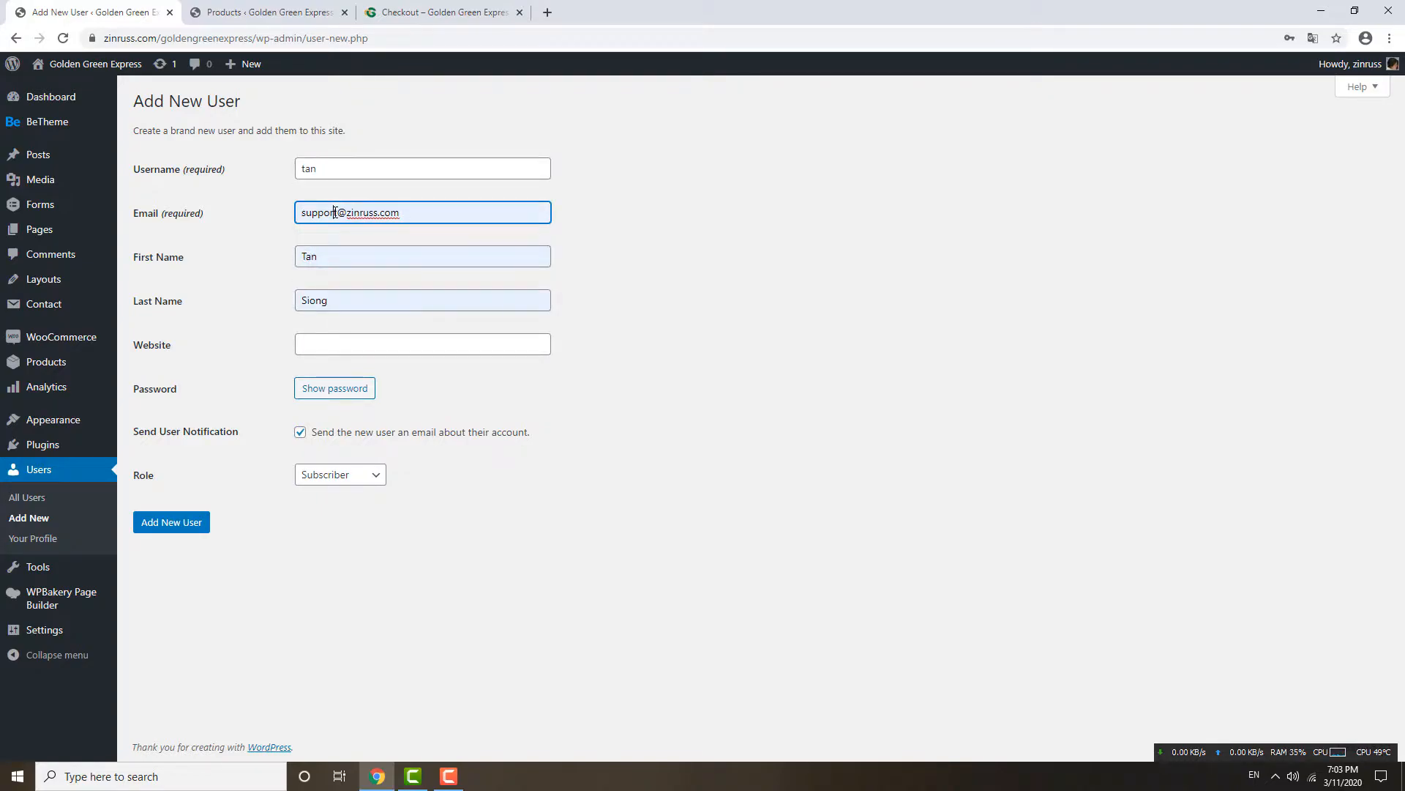
pyautogui.click(337, 212)
pyautogui.write('88')
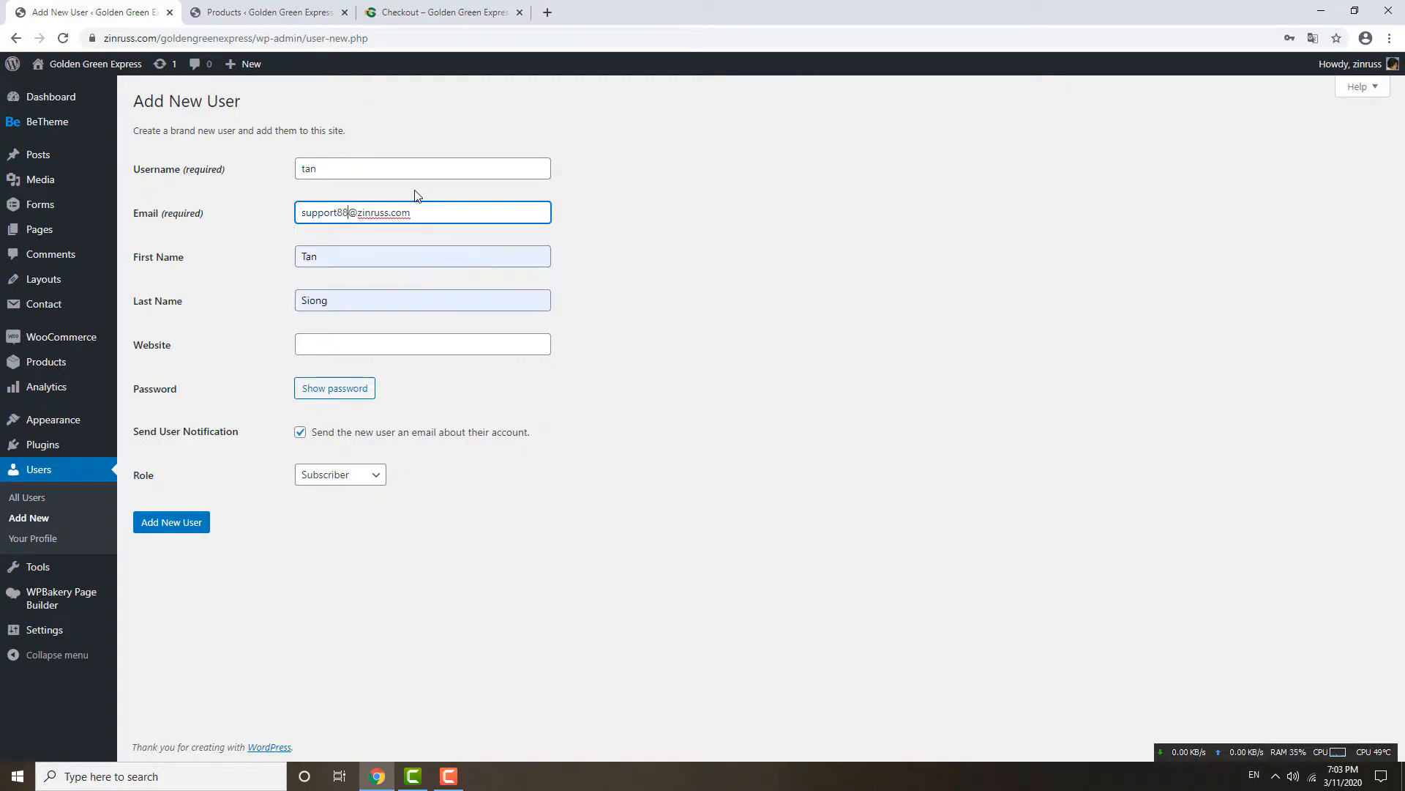
pyautogui.click(330, 256)
pyautogui.doubleClick(329, 257)
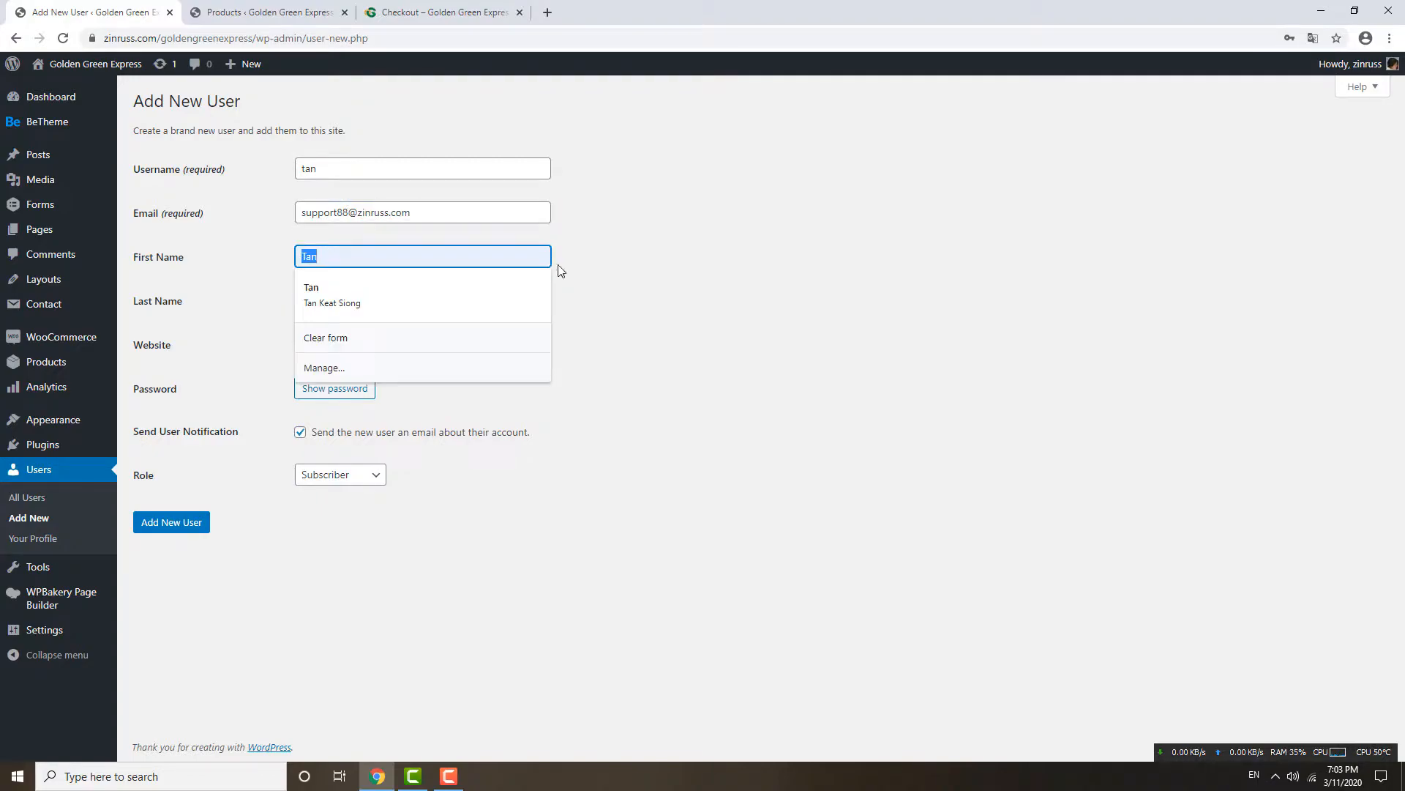
pyautogui.doubleClick(454, 296)
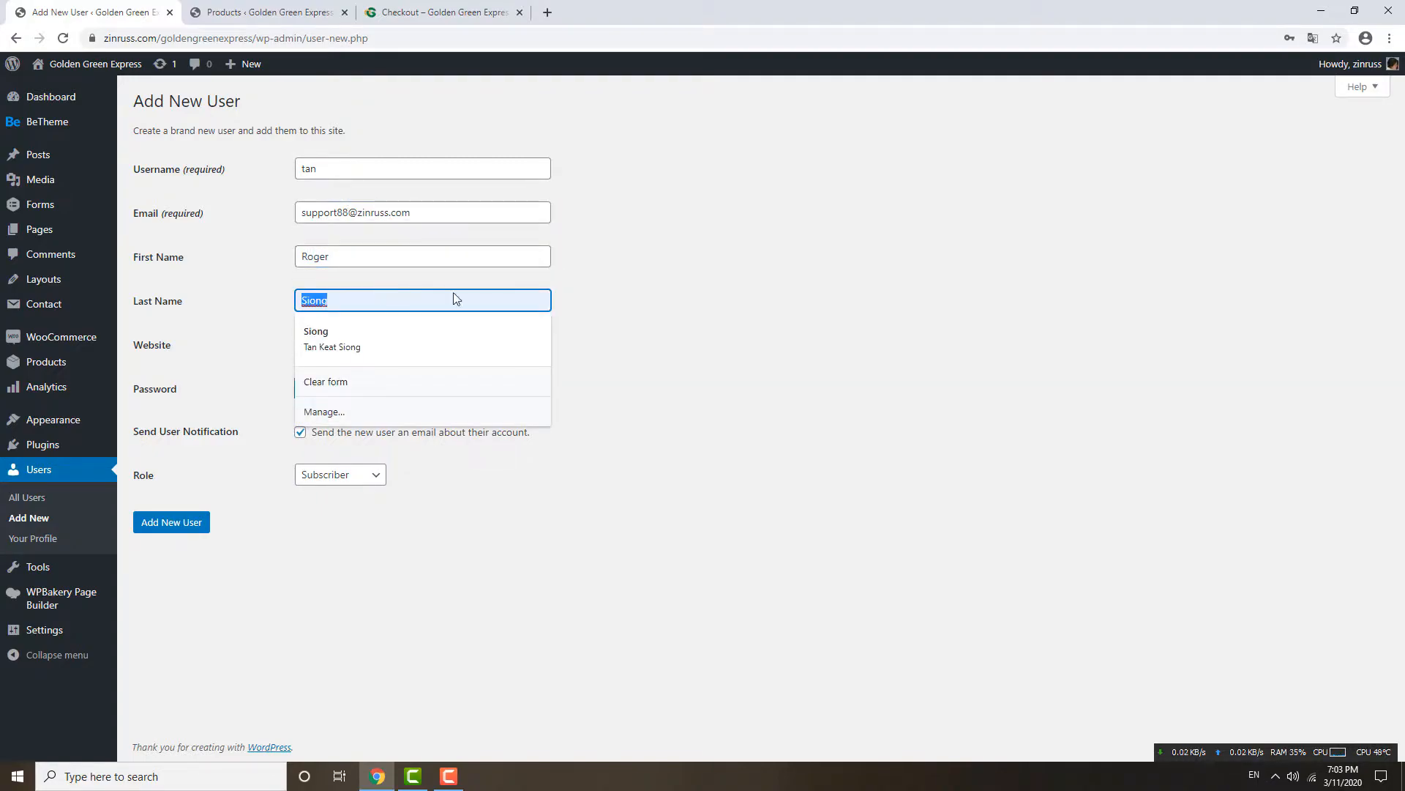
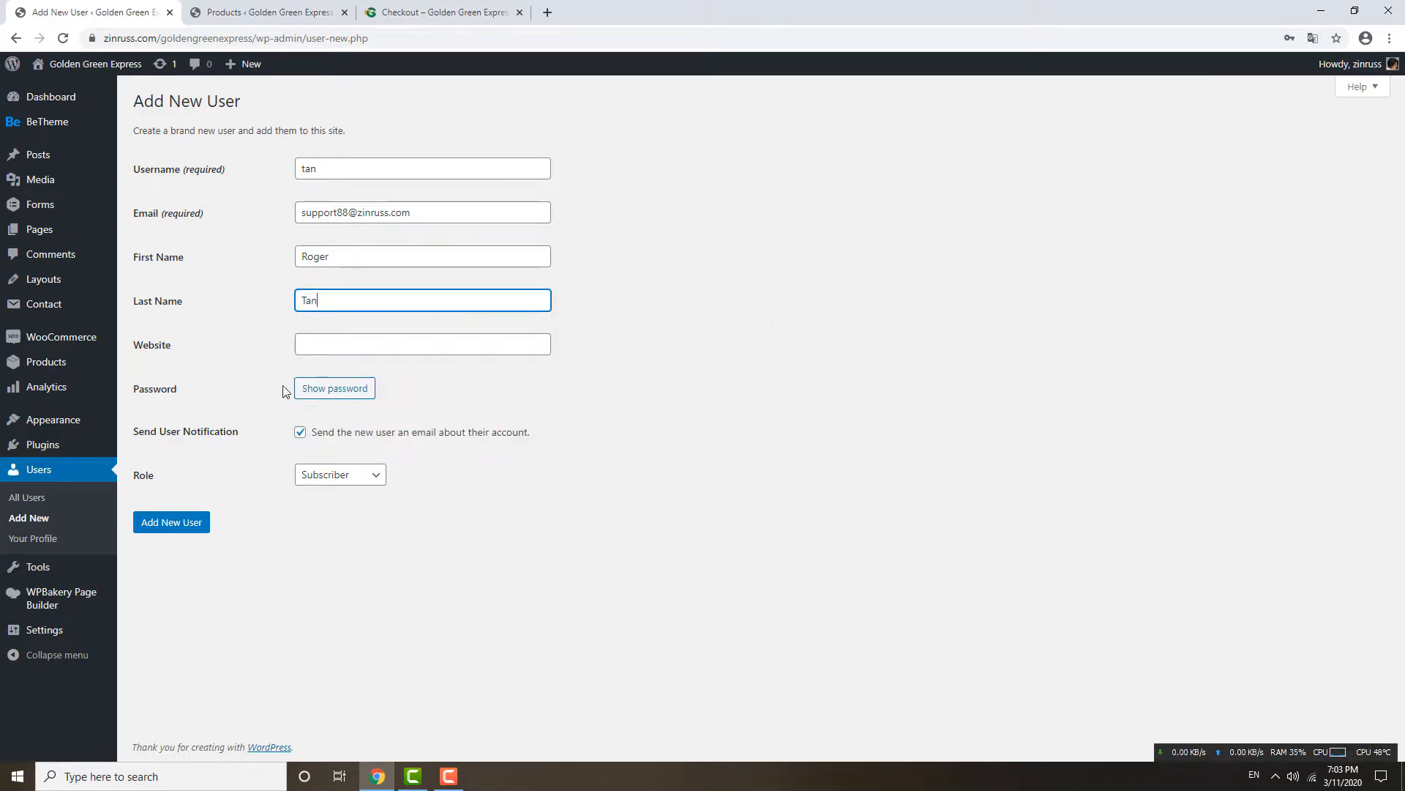
# Turn off the user notification e-mail, choose the Customer role, and submit the user.
pyautogui.click(300, 434)
pyautogui.click(331, 476)
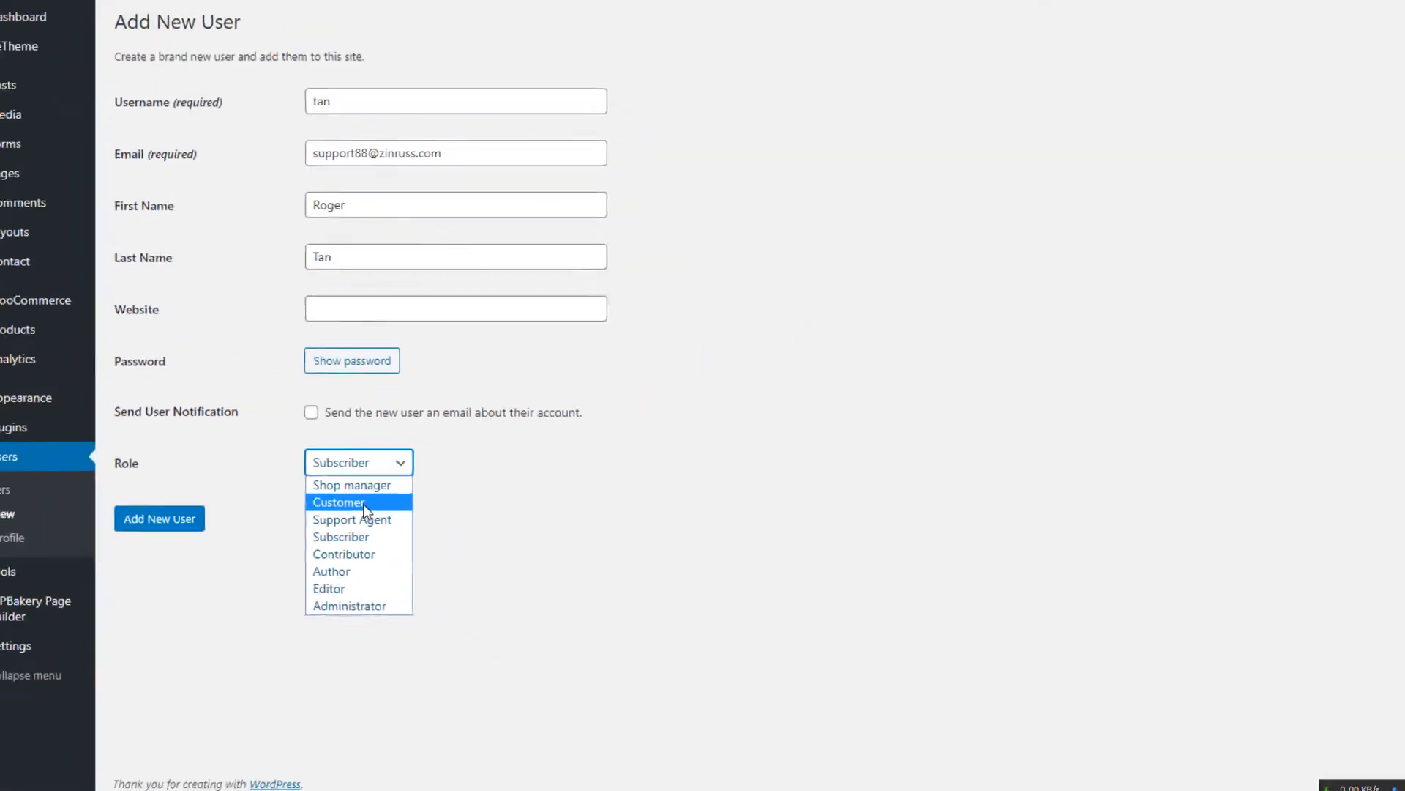
pyautogui.click(363, 504)
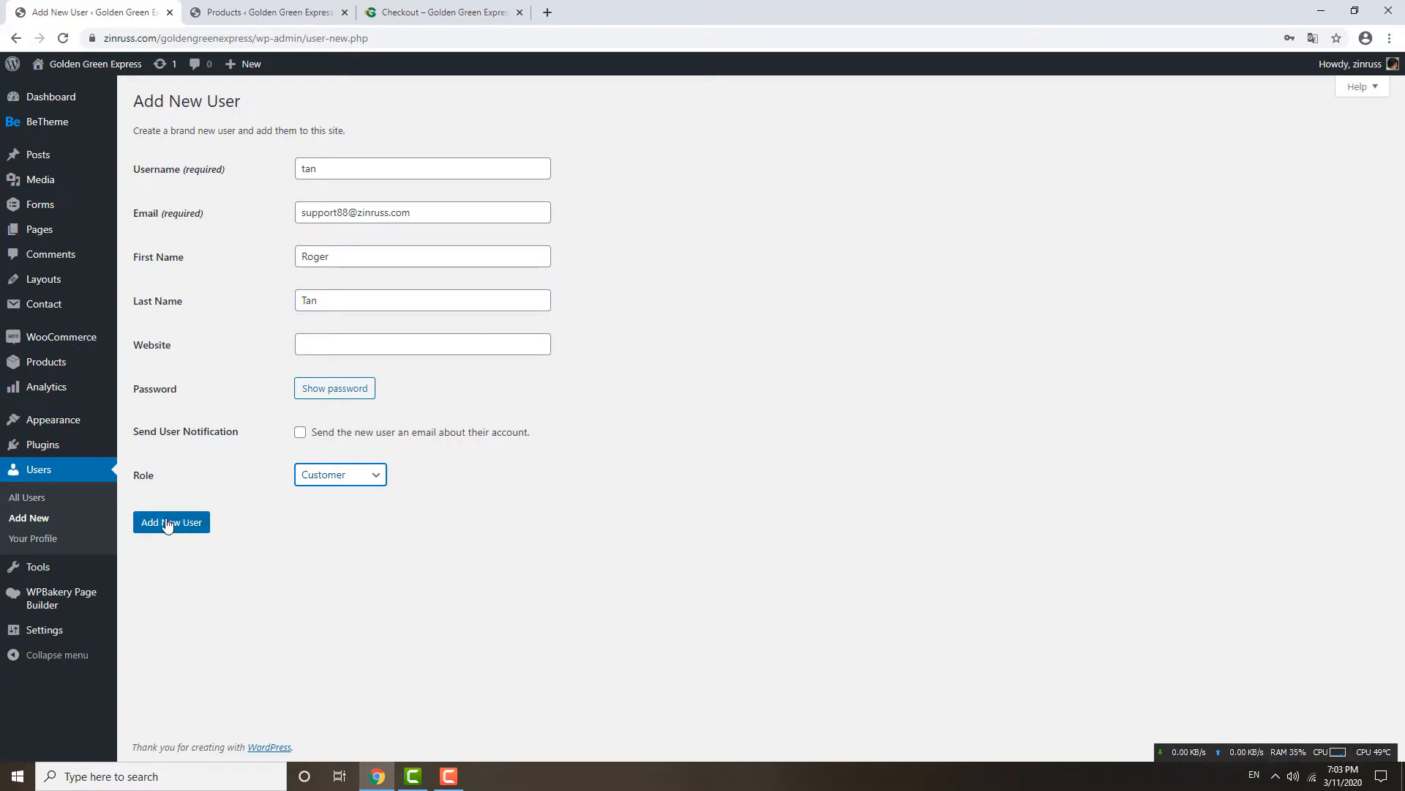
pyautogui.click(168, 522)
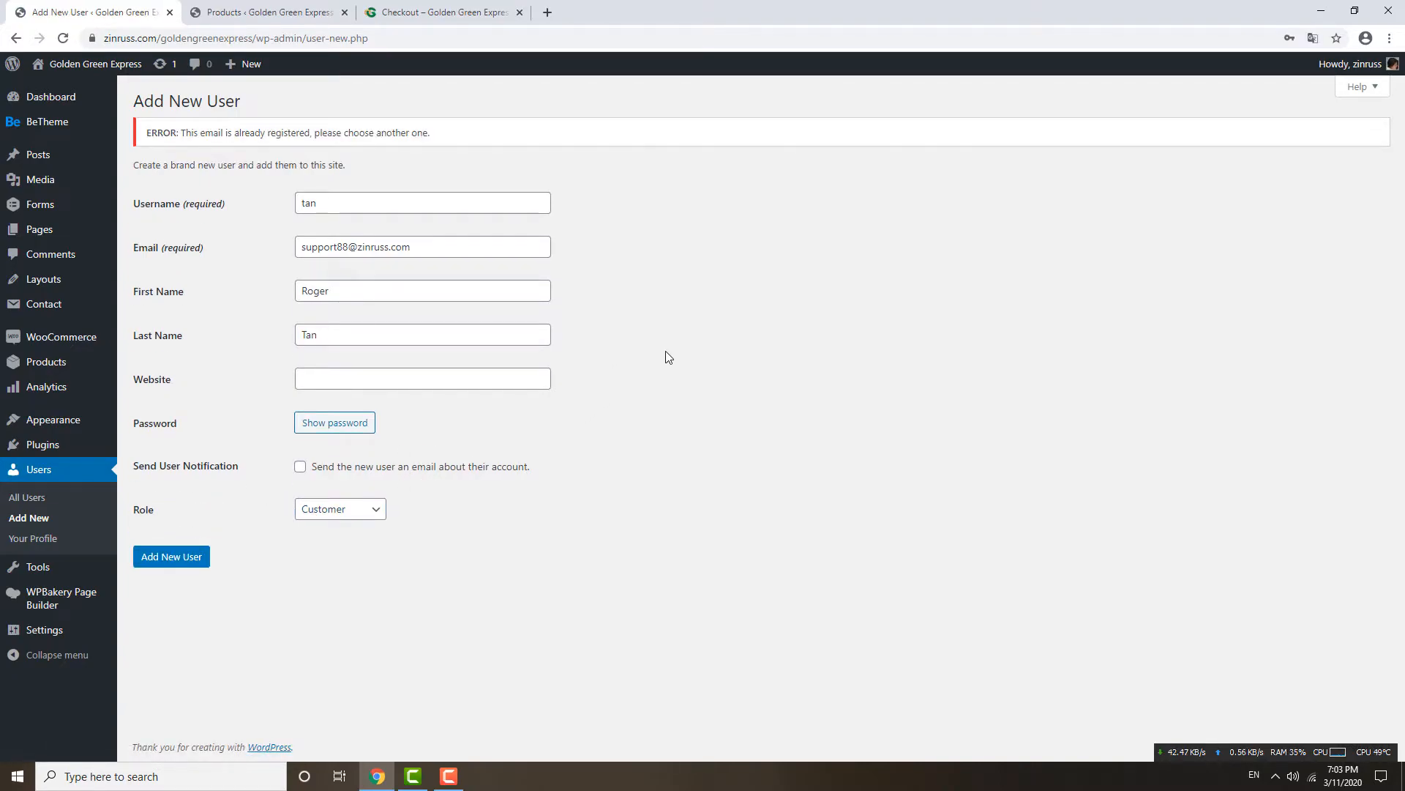
# Change the duplicate e-mail address to an unused one and resubmit the user.
pyautogui.moveTo(349, 247); pyautogui.dragTo(344, 248)
pyautogui.write('99')
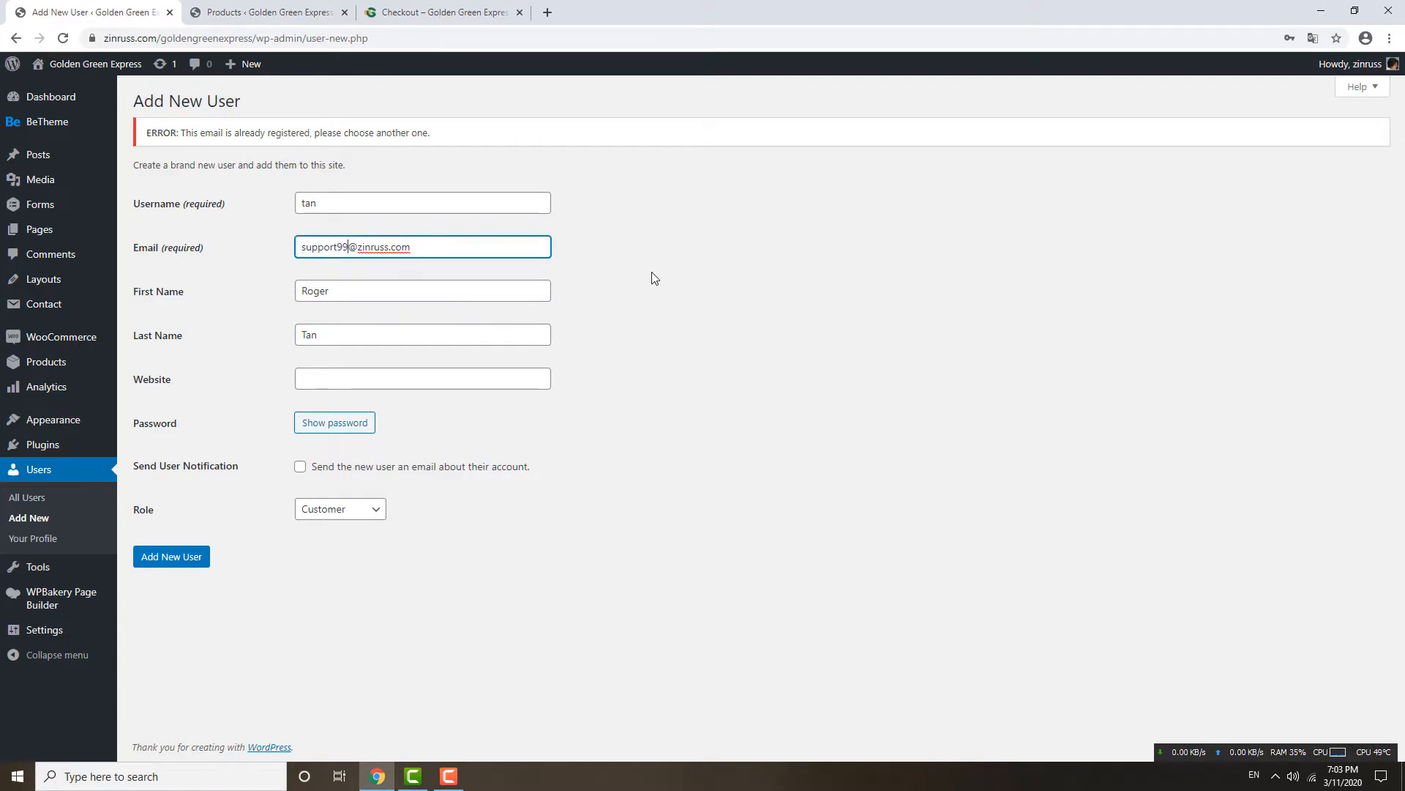
pyautogui.click(171, 556)
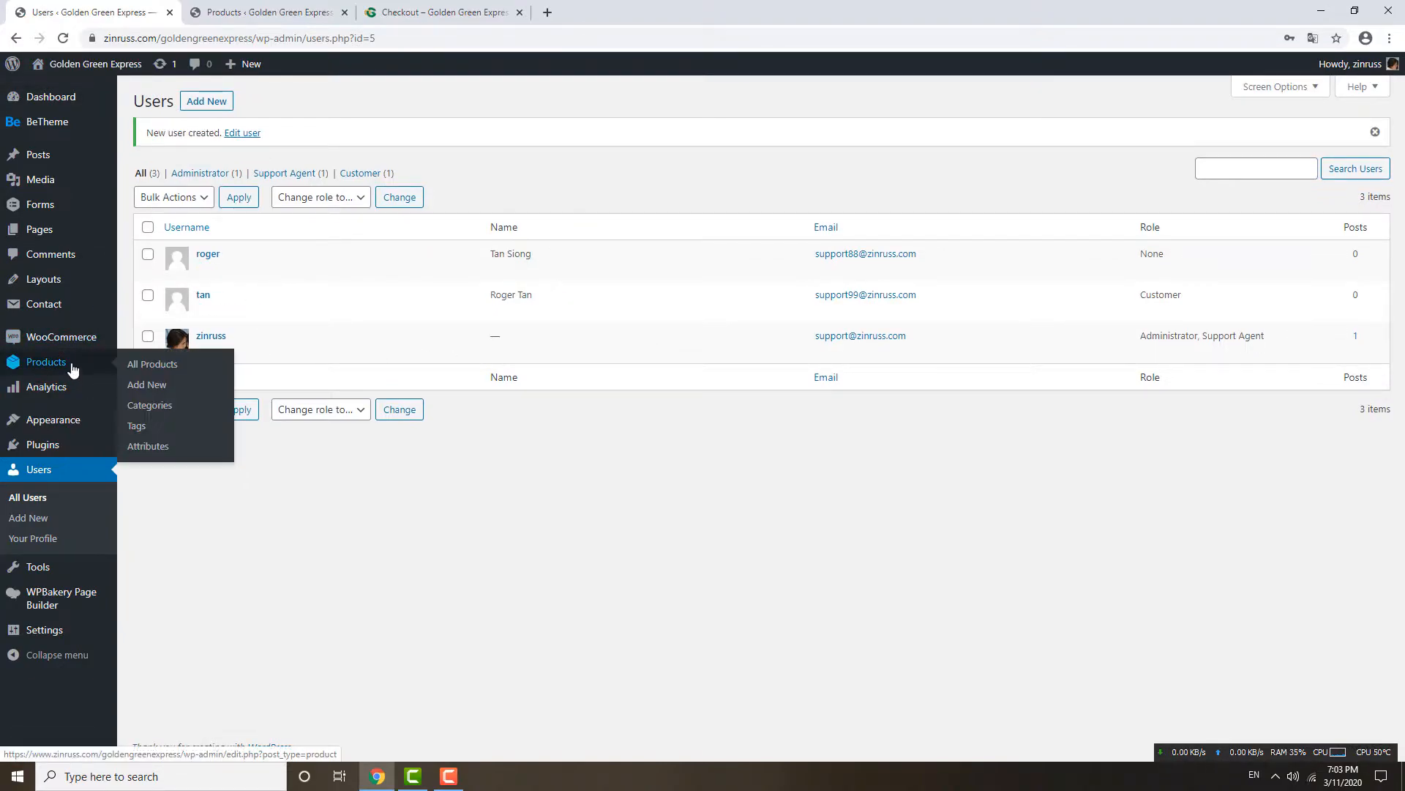
# Go to the WooCommerce Orders list from the admin sidebar.
pyautogui.moveTo(77, 366)
pyautogui.moveTo(95, 342)
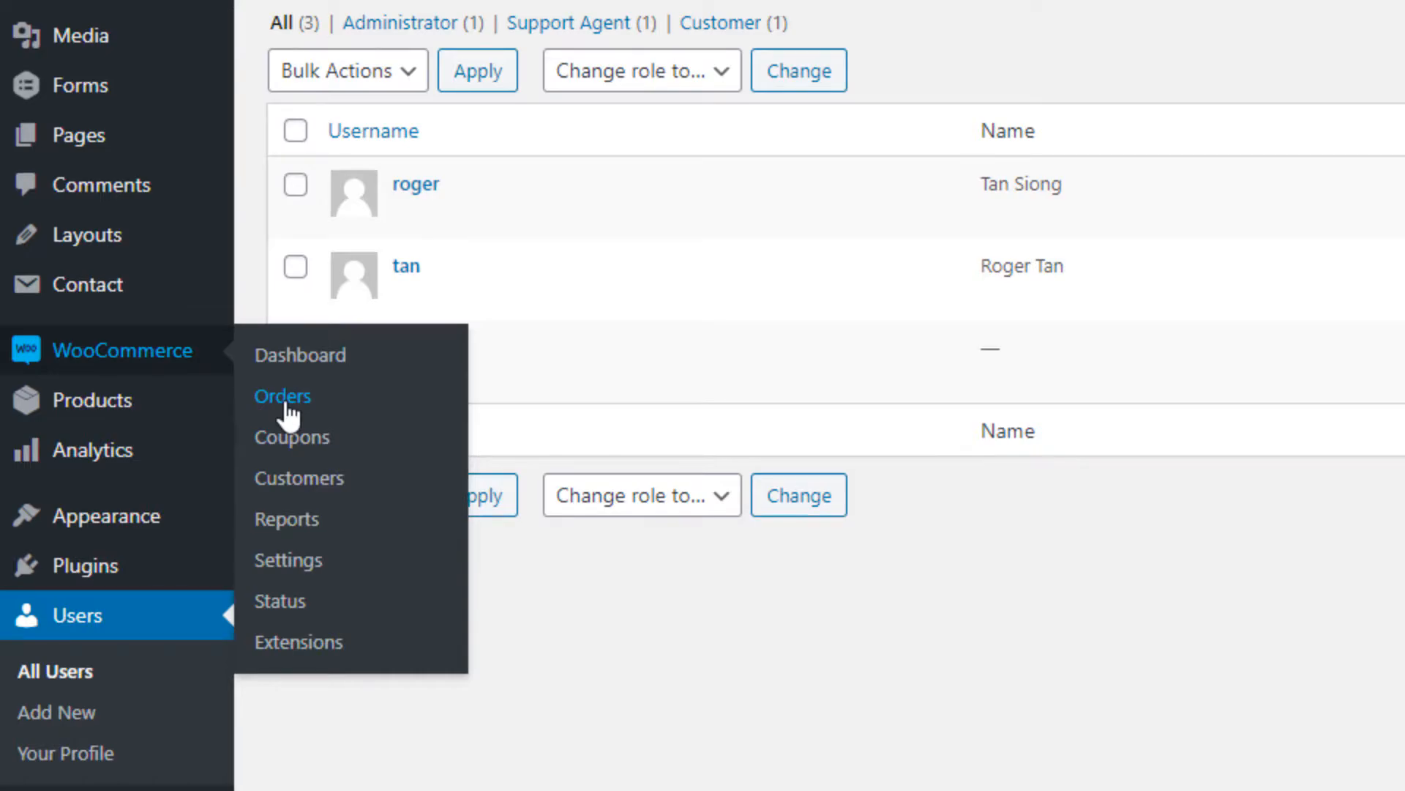
pyautogui.click(285, 401)
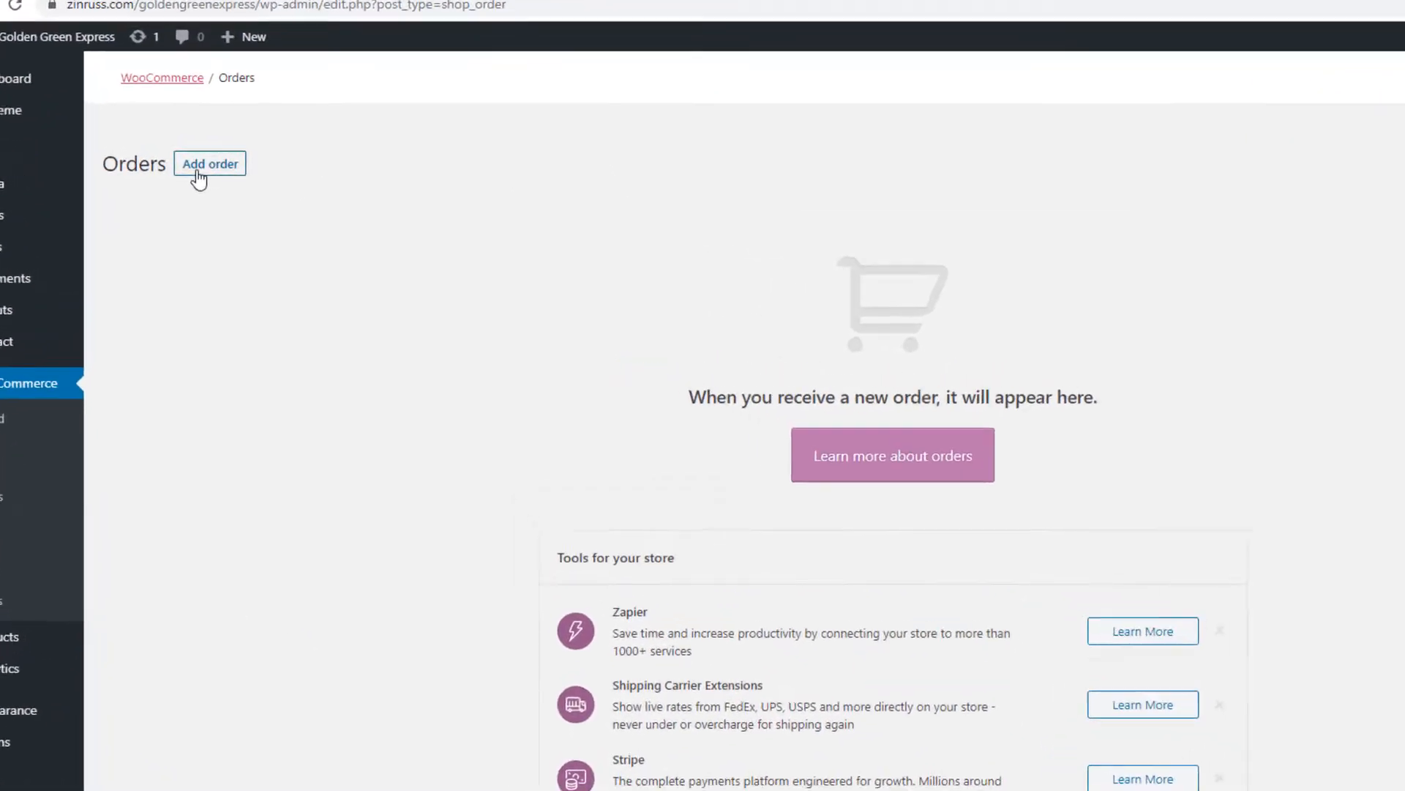
# Start a new manual order and keep its status at Pending payment.
pyautogui.click(208, 170)
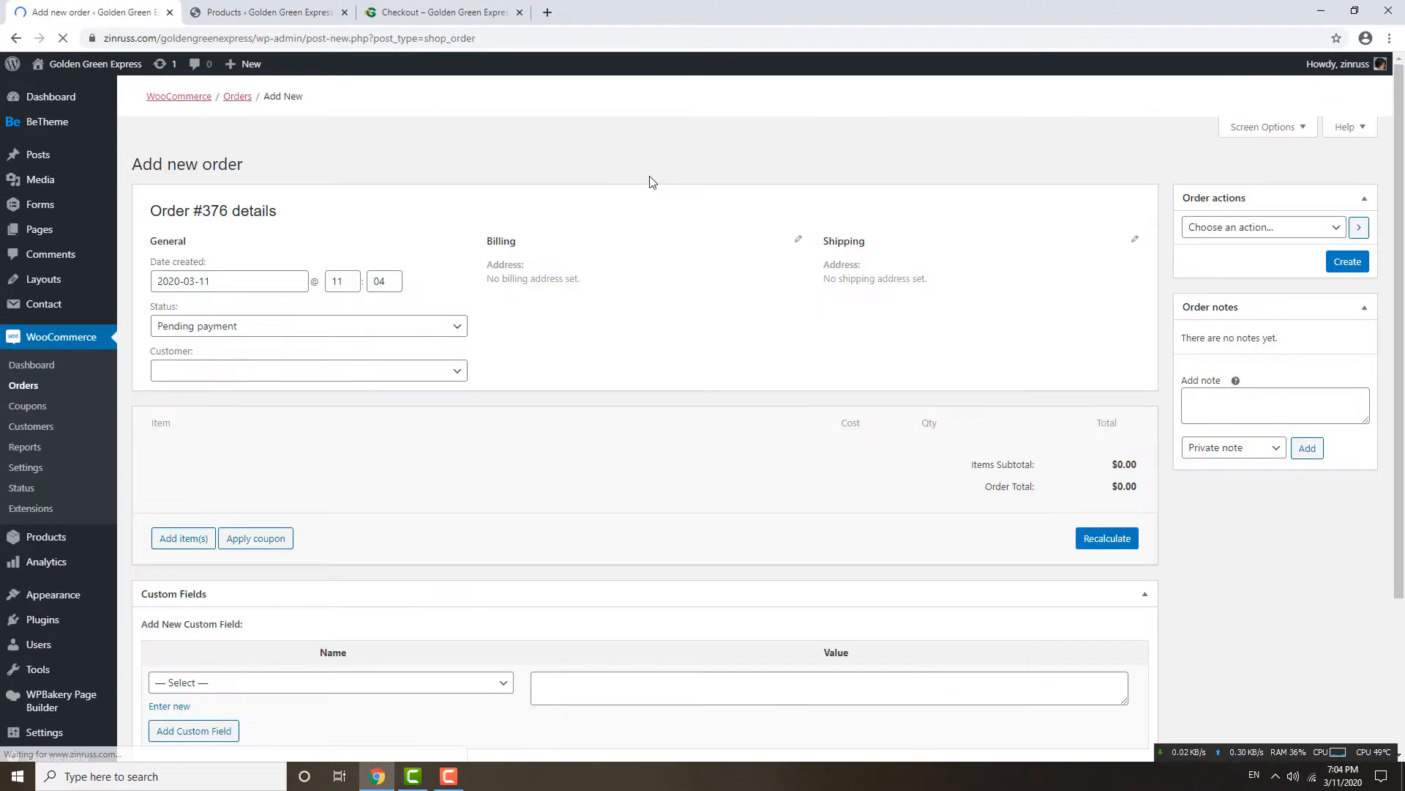
pyautogui.click(219, 331)
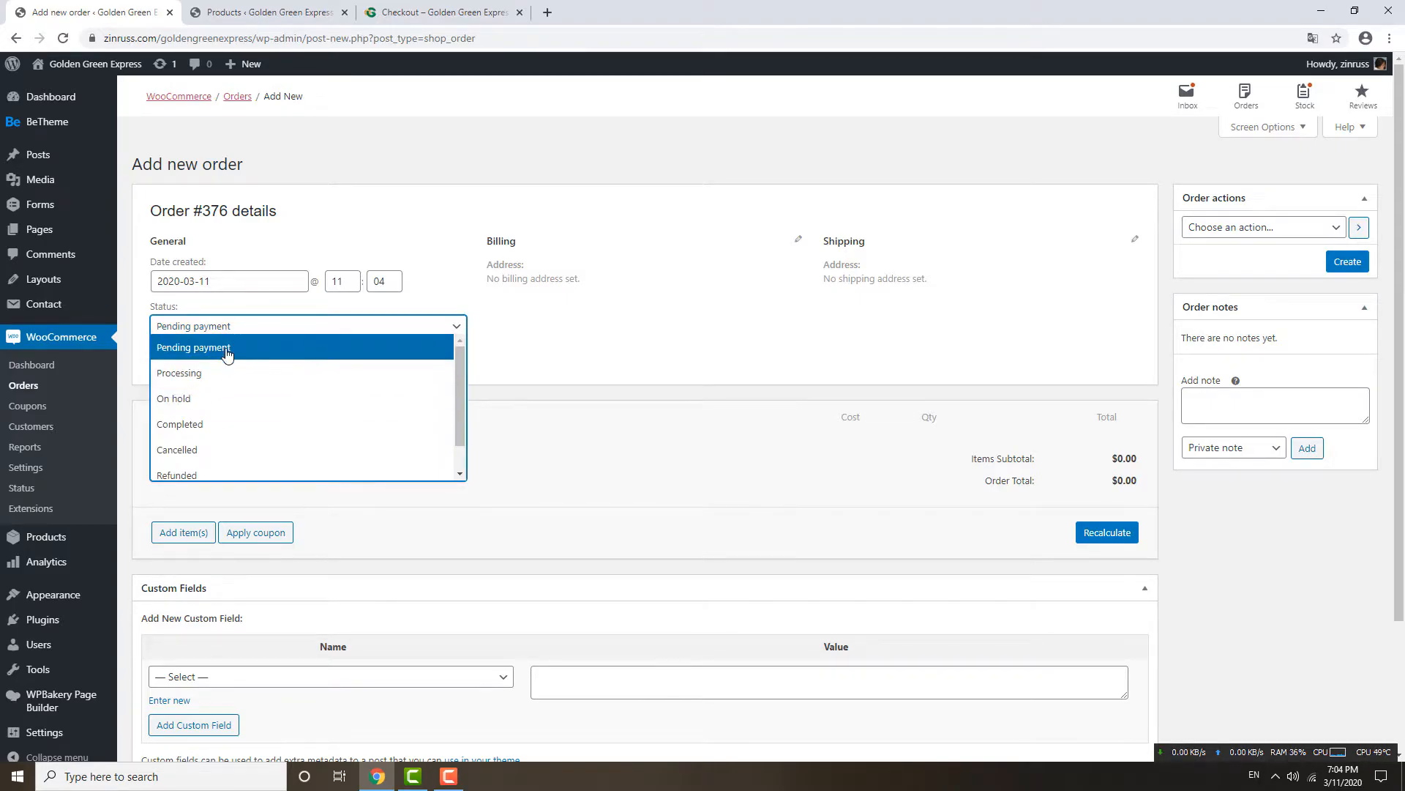
pyautogui.click(221, 350)
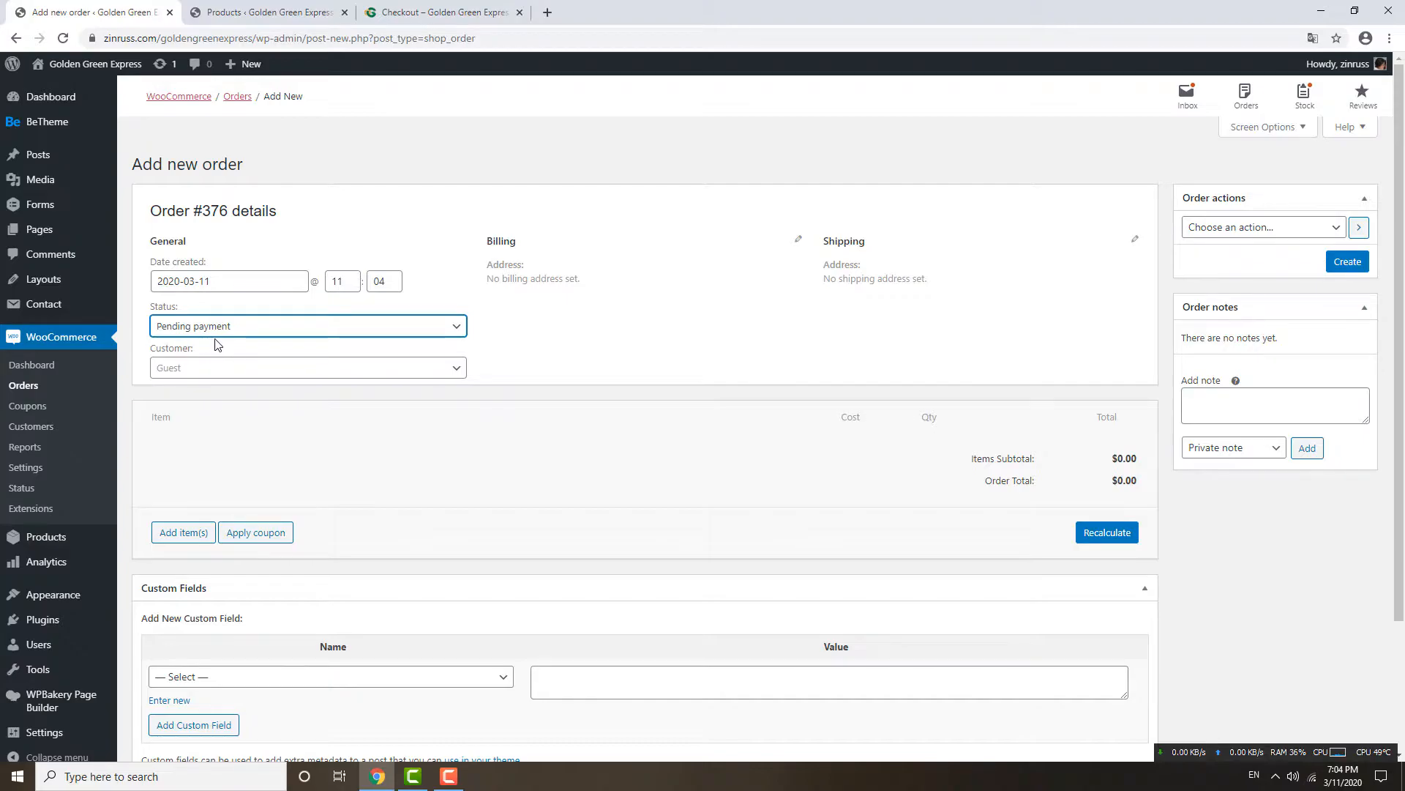
# Search for the newly created customer and assign them to the order.
pyautogui.click(235, 374)
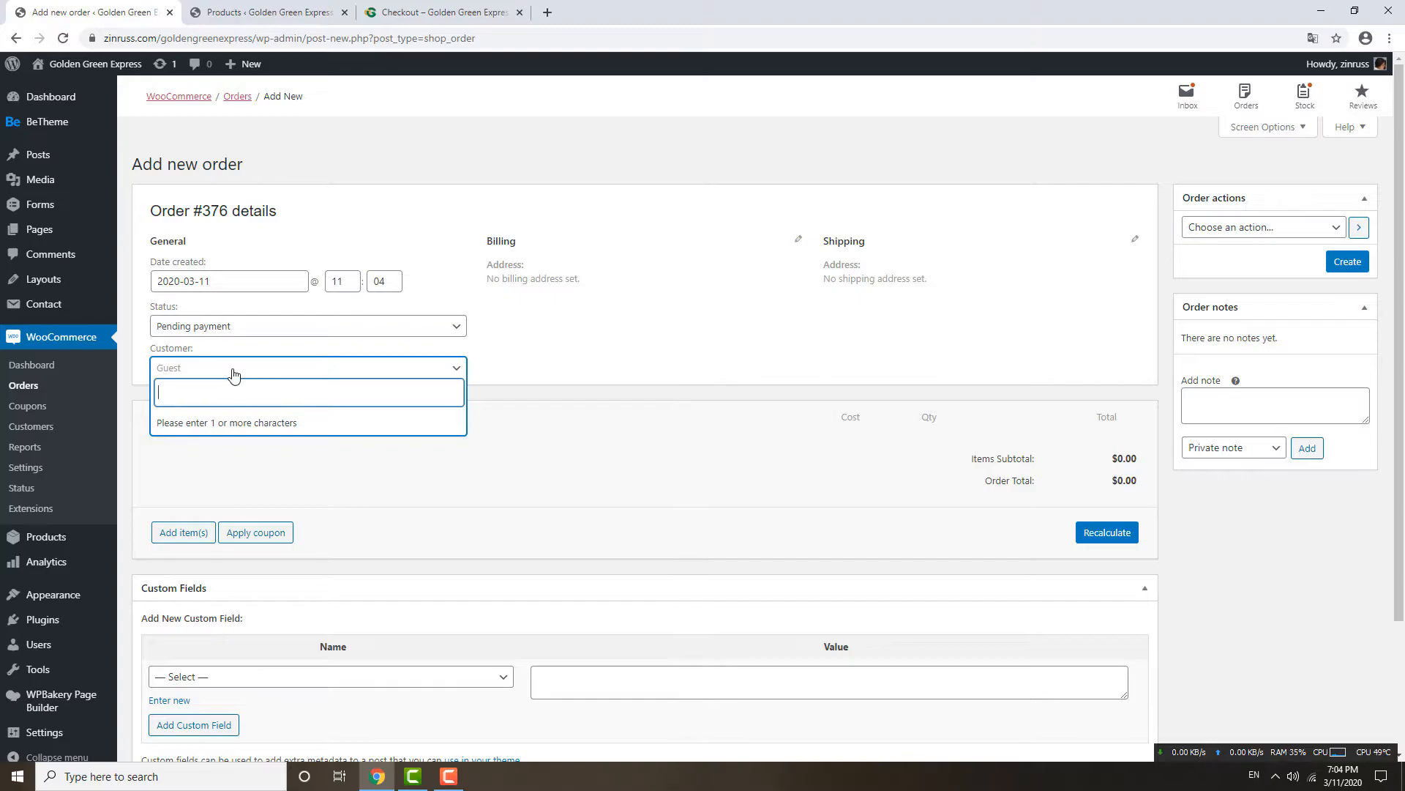
pyautogui.write('roger')
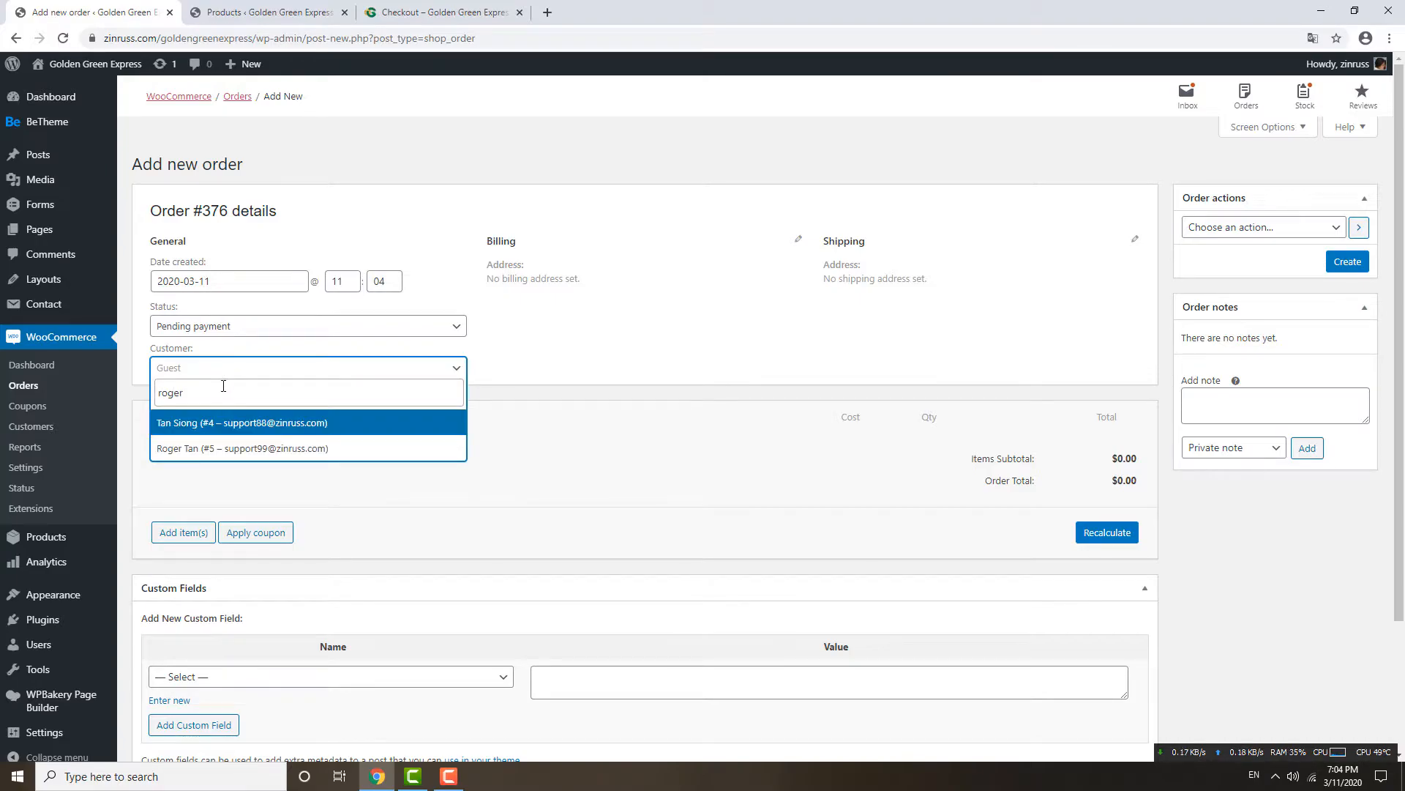
pyautogui.click(230, 456)
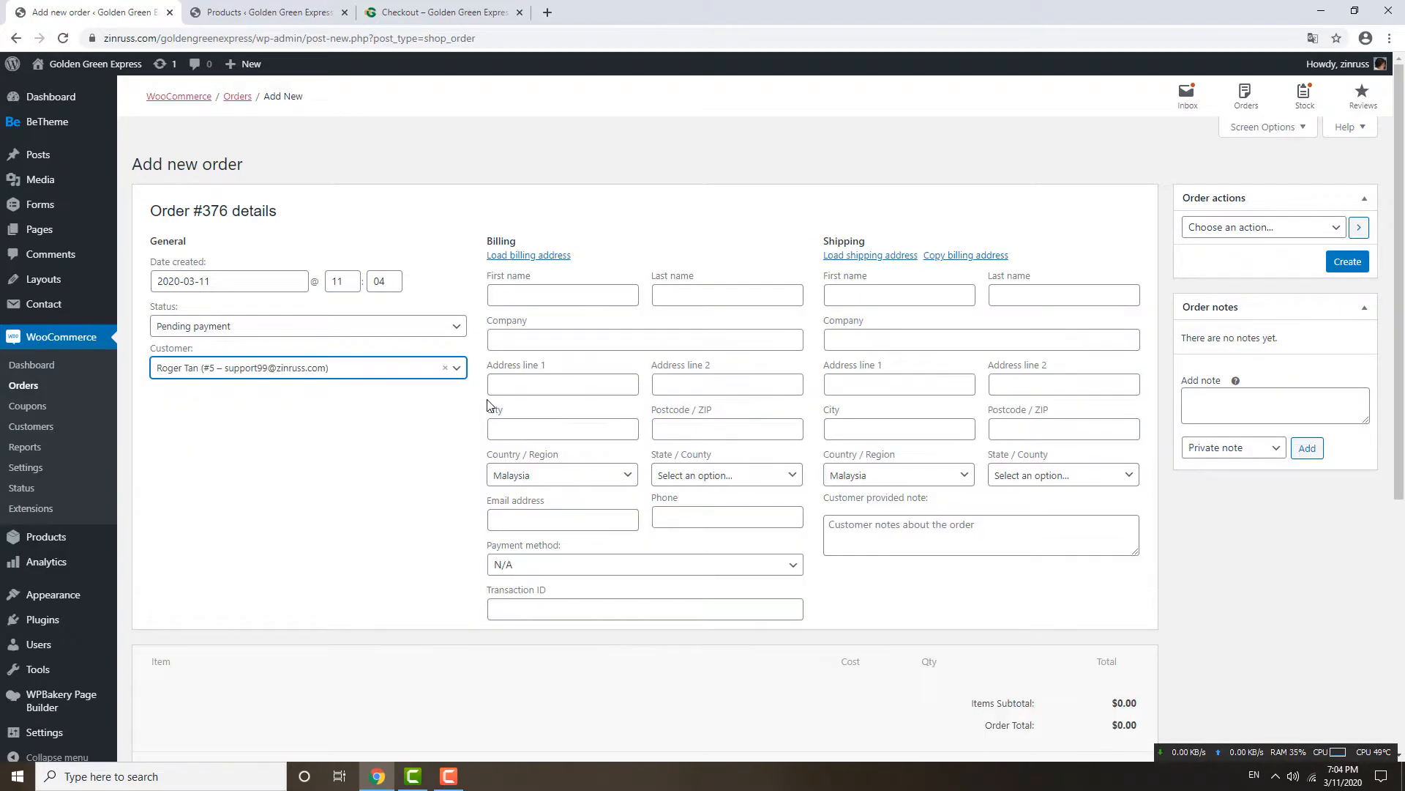
pyautogui.scroll(-3, 872, 380)
pyautogui.scroll(3, 656, 233)
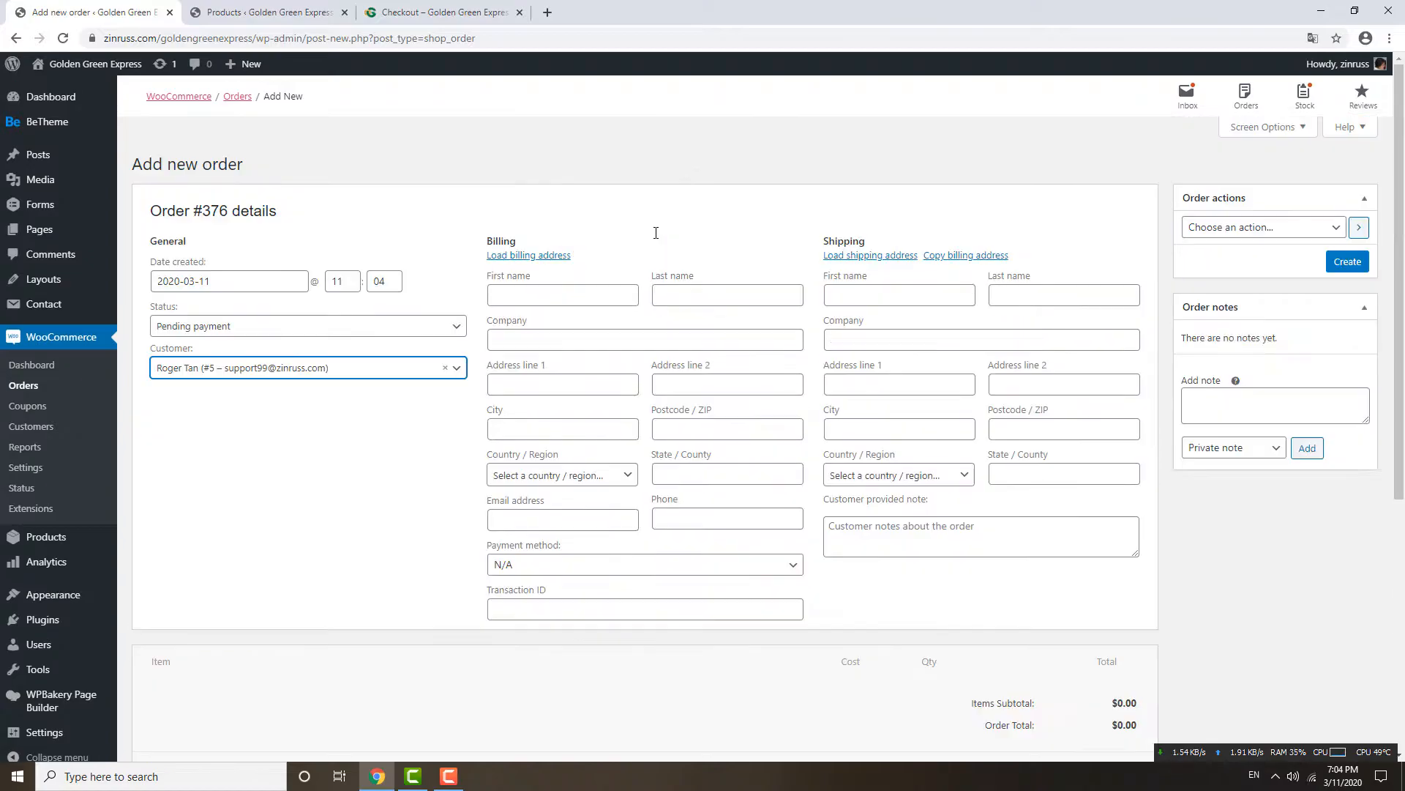
pyautogui.click(550, 296)
pyautogui.click(648, 240)
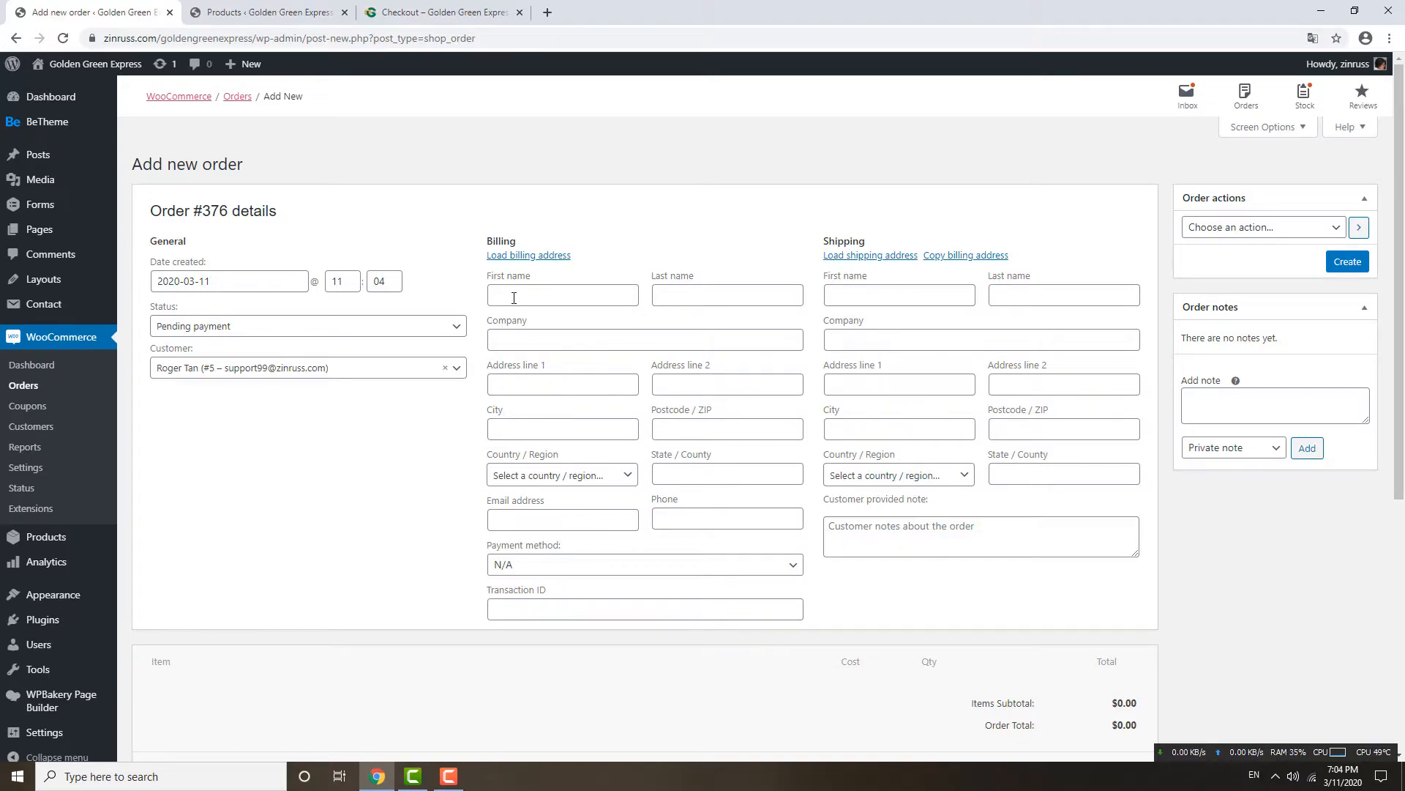
pyautogui.scroll(-4, 812, 471)
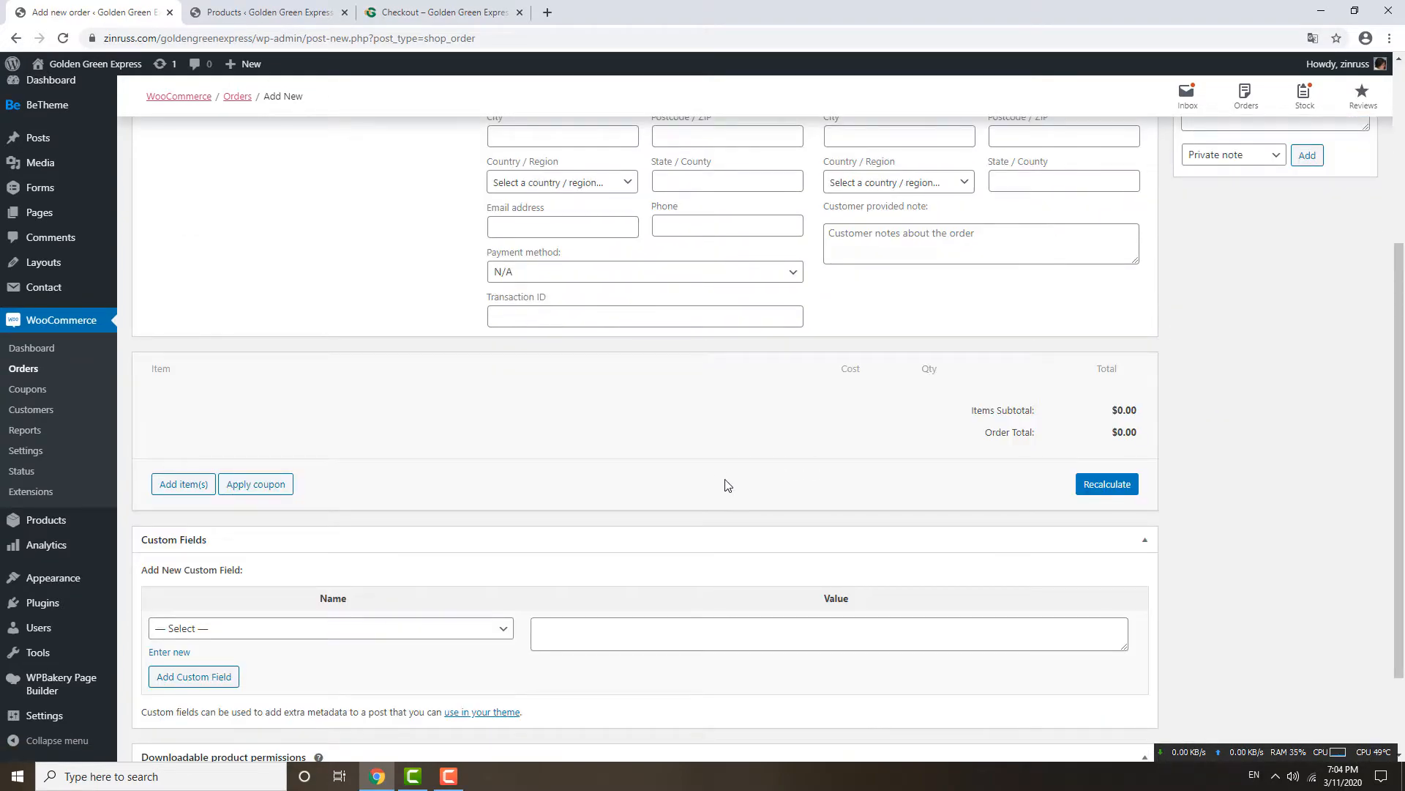
# Copy the Duck Breast name from the product list and select Duck Breast, Smoked Magret in Add products.
pyautogui.click(170, 487)
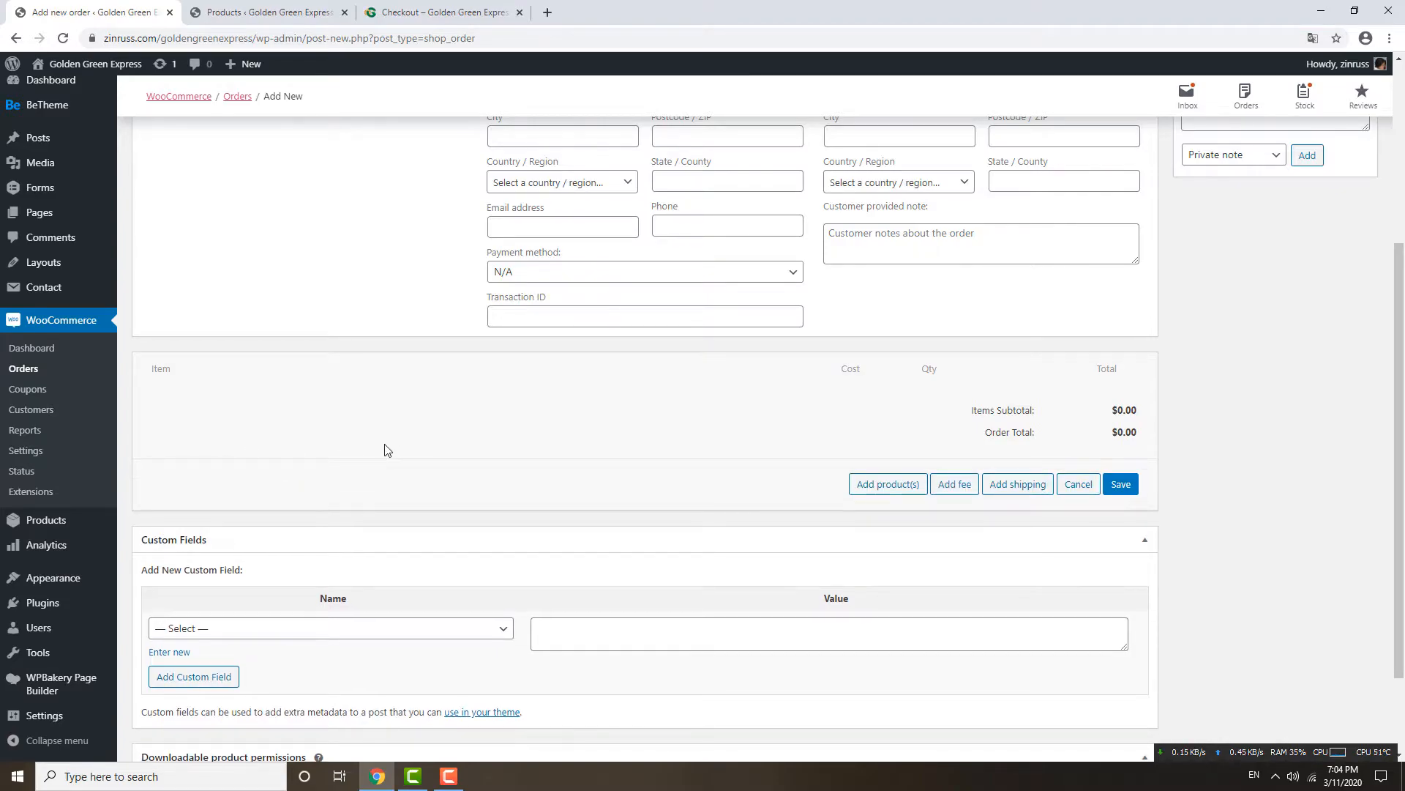
pyautogui.click(878, 486)
pyautogui.click(649, 421)
pyautogui.click(574, 379)
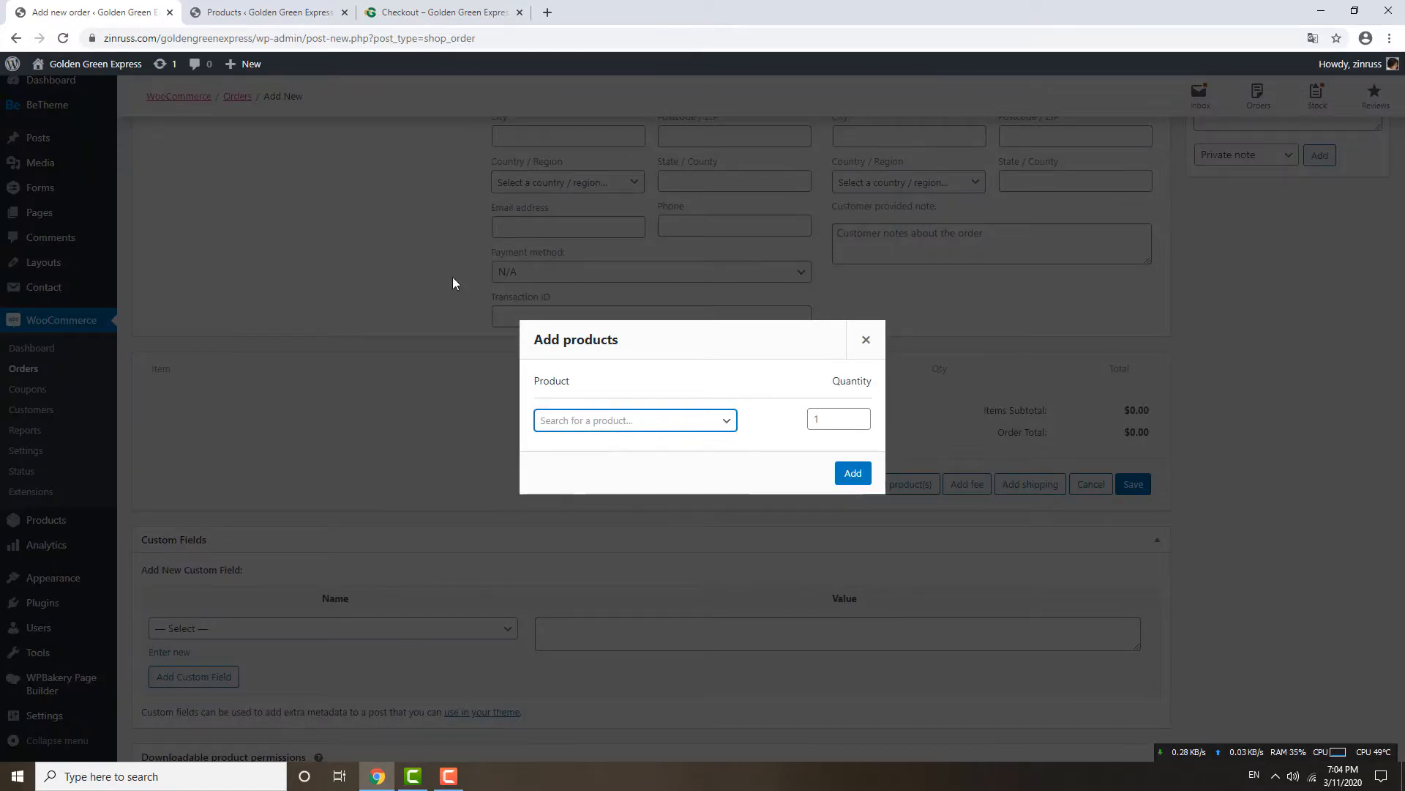
pyautogui.click(270, 13)
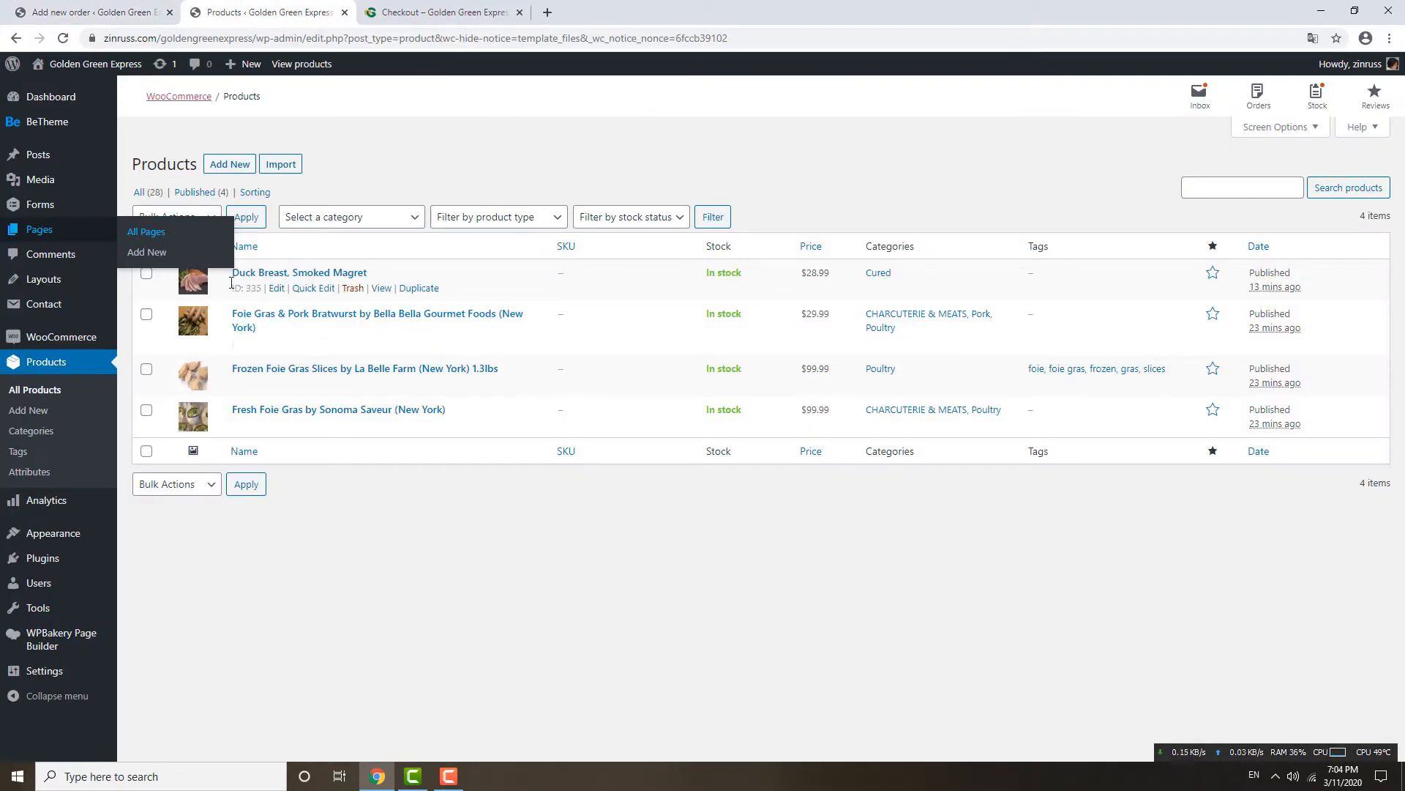
pyautogui.moveTo(226, 276); pyautogui.dragTo(269, 272)
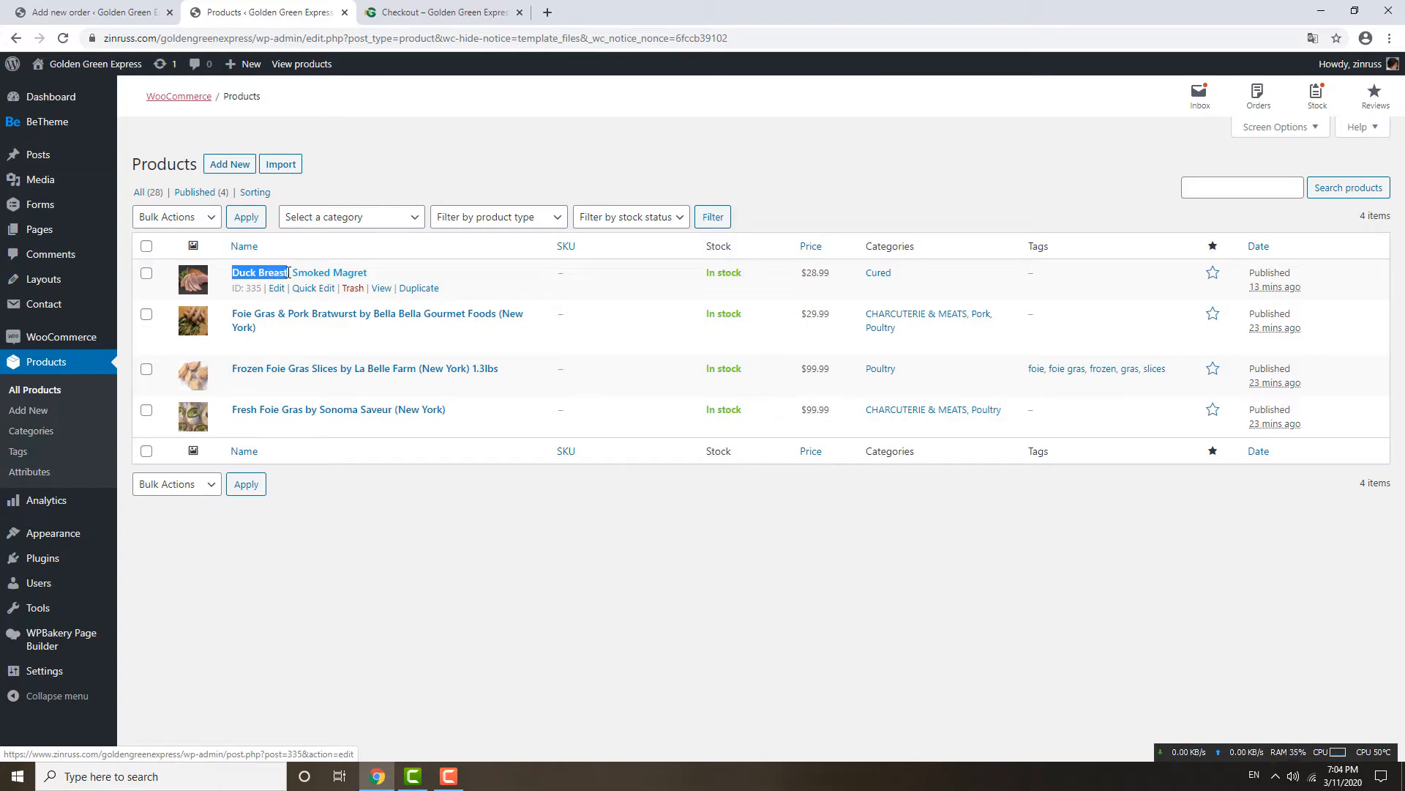
pyautogui.click(149, 20)
pyautogui.click(626, 421)
pyautogui.write('Duck Breast')
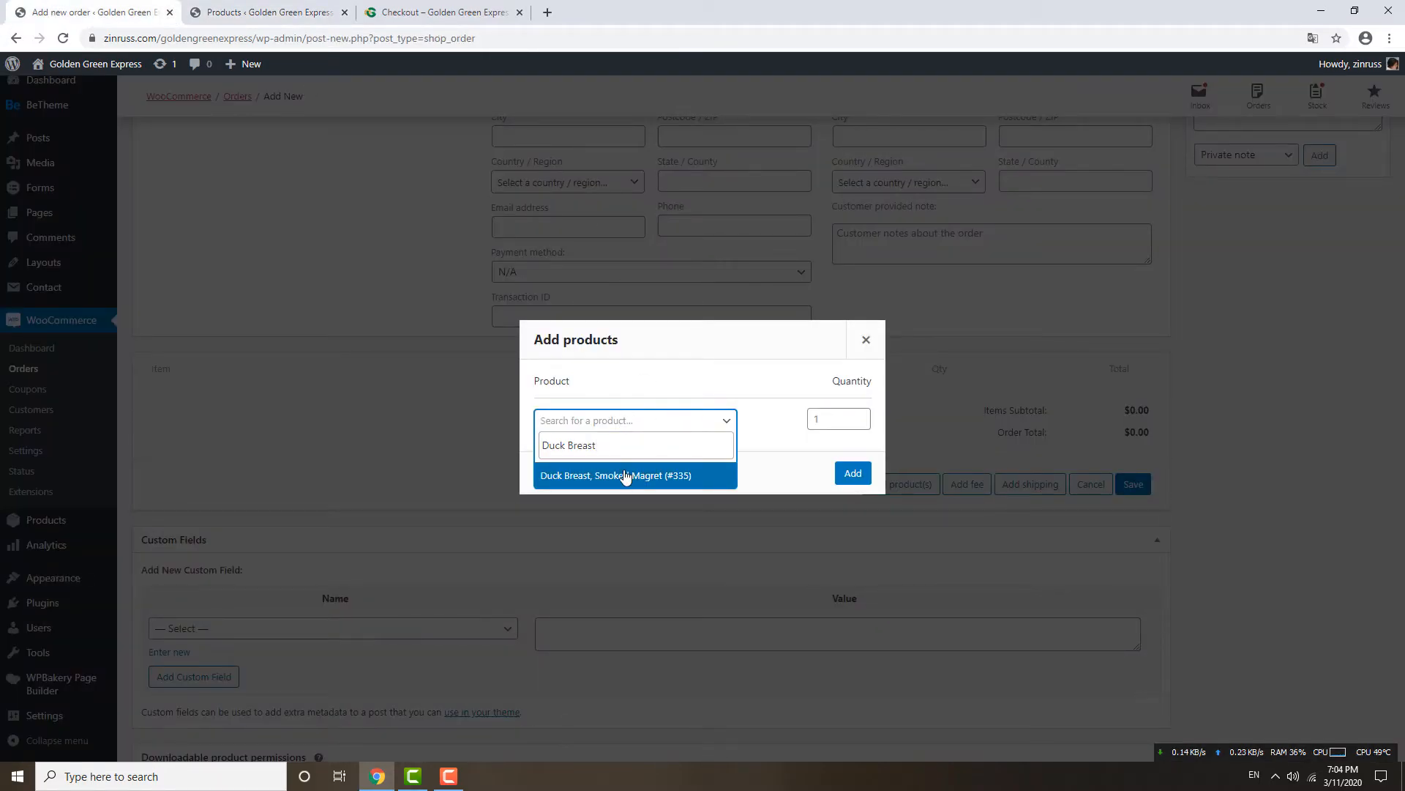
pyautogui.click(626, 476)
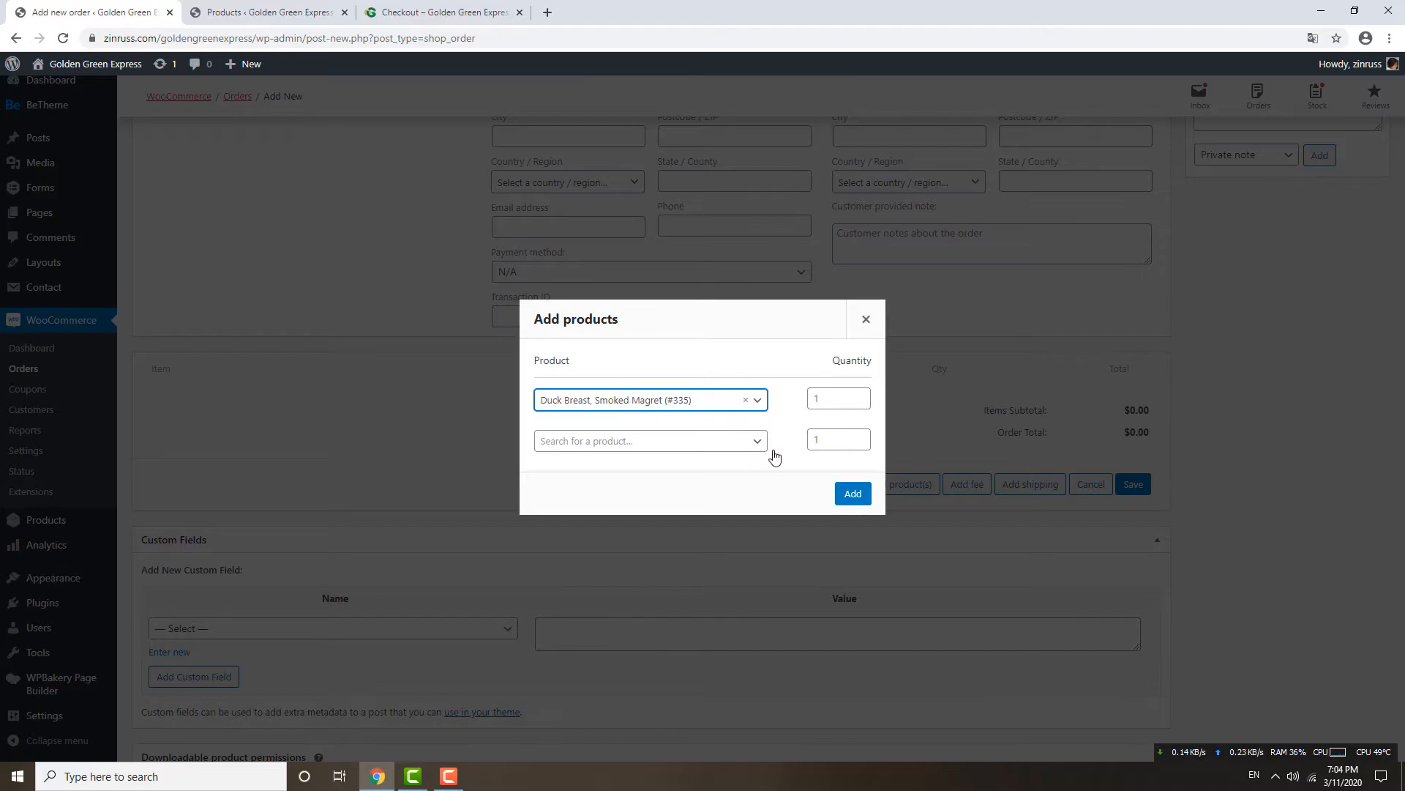
# Check the Duck Breast price of $28.99 and set its quantity to 2.
pyautogui.click(302, 16)
pyautogui.moveTo(804, 277); pyautogui.dragTo(831, 277)
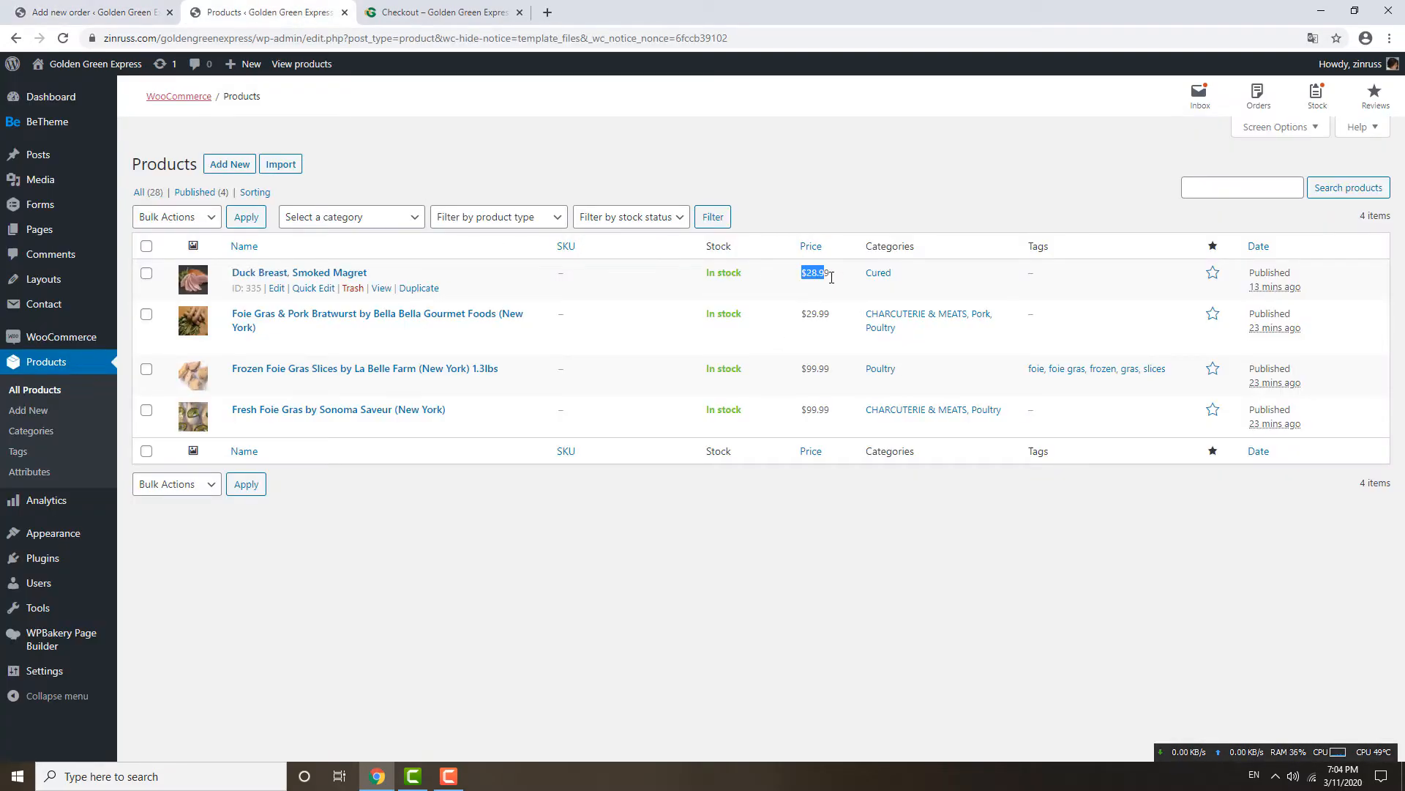
pyautogui.hotkey('ctrl', 'shift', 'Tab')
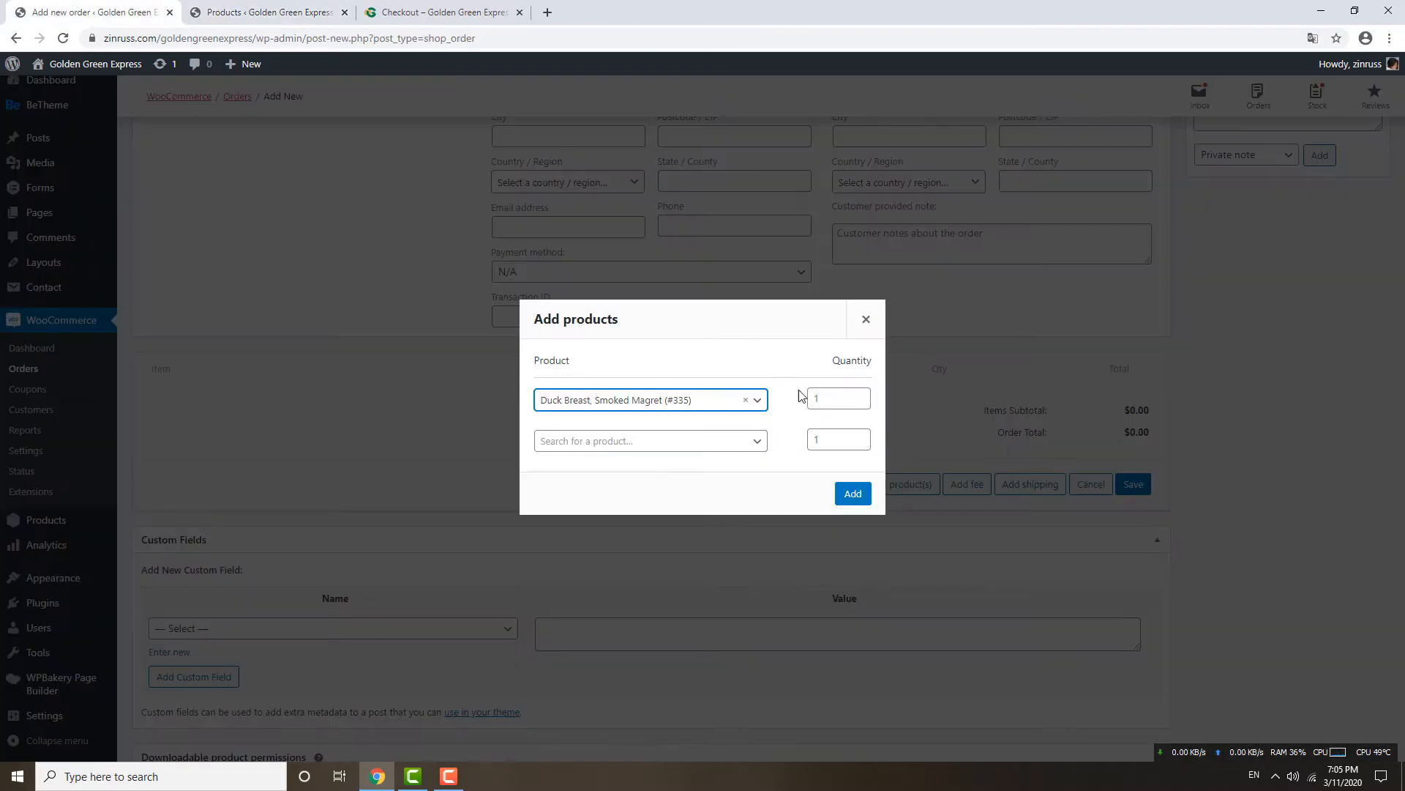
pyautogui.click(862, 399)
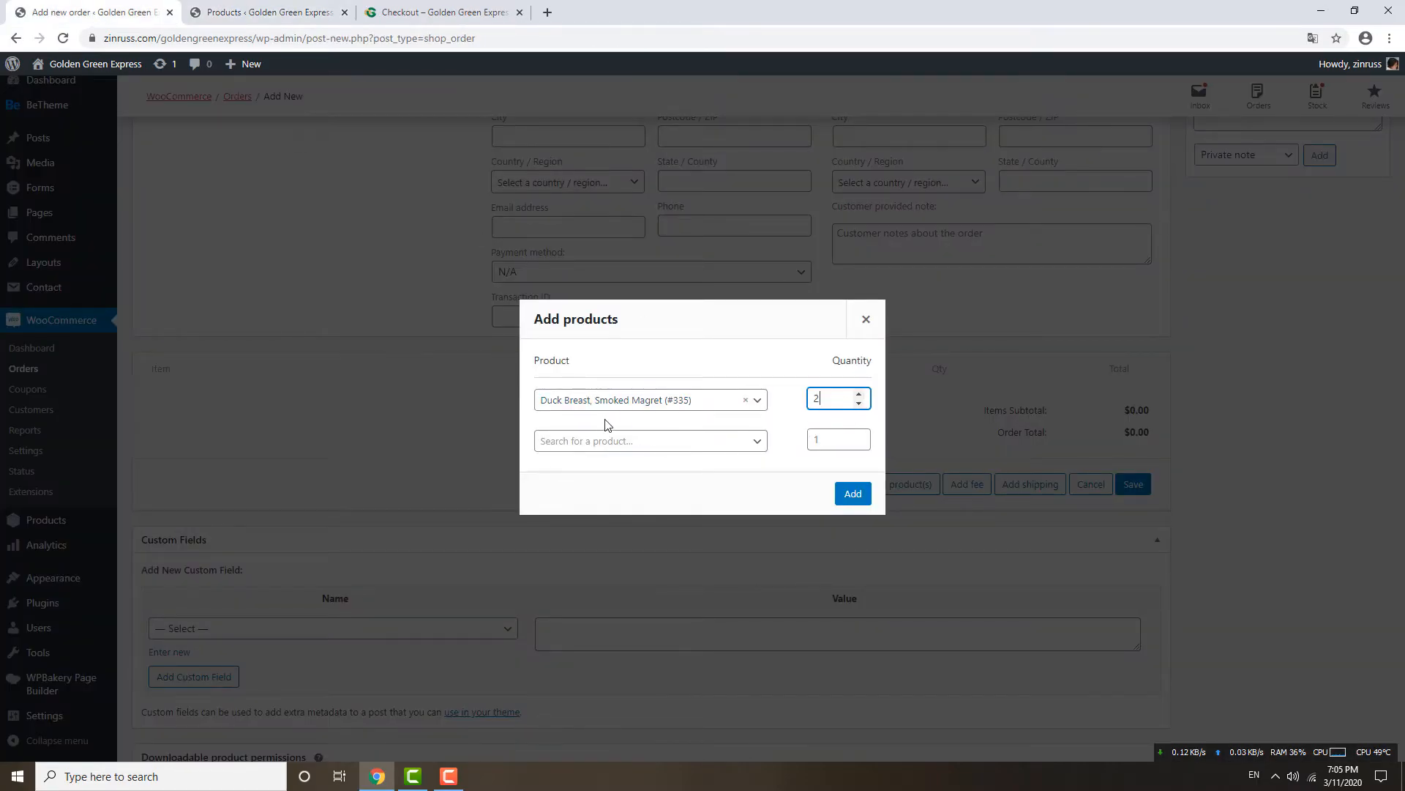
# Copy the foie gras product name and select Frozen Foie Gras Slices as the second product.
pyautogui.click(288, 11)
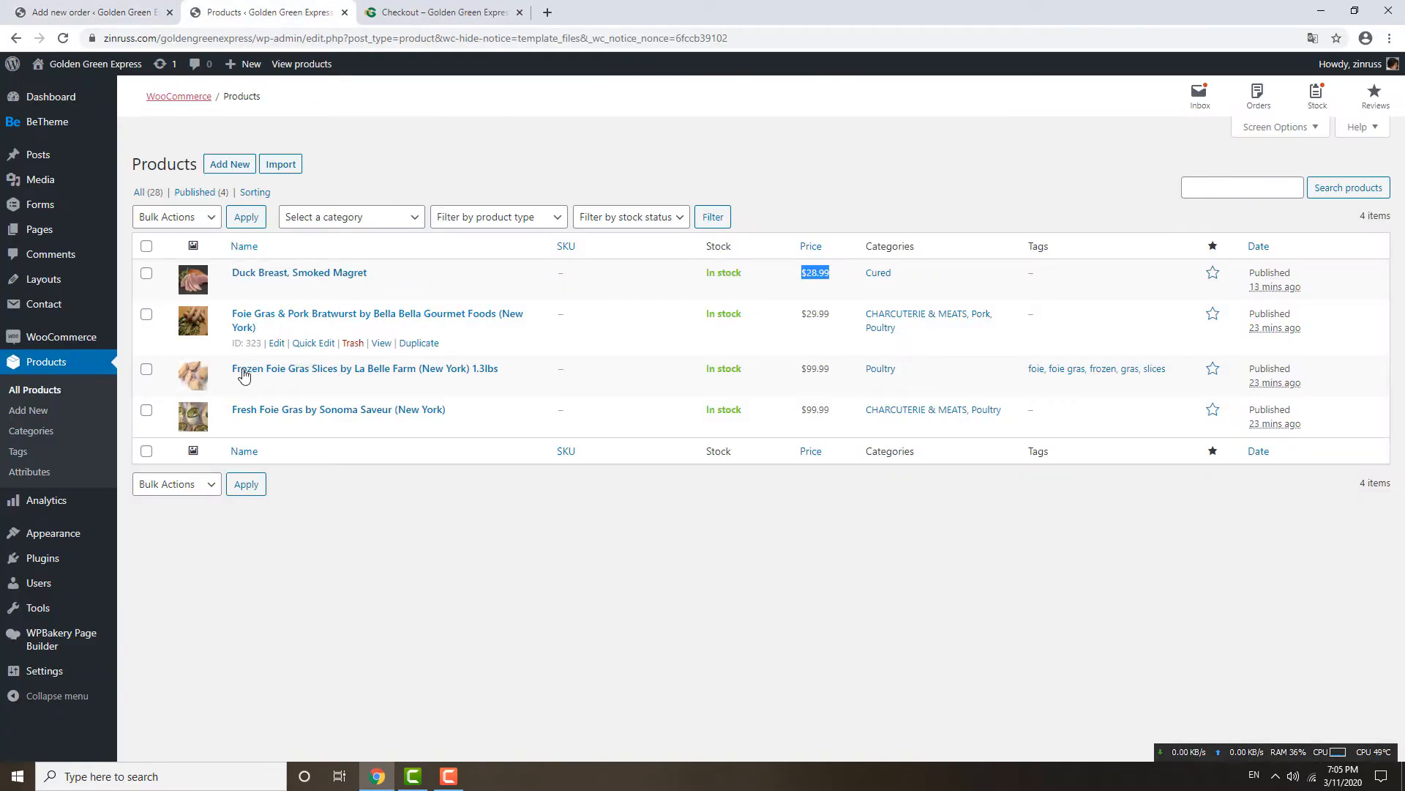
pyautogui.moveTo(231, 409); pyautogui.dragTo(279, 410)
pyautogui.hotkey('ctrl', 'c')
pyautogui.click(114, 11)
pyautogui.click(600, 439)
pyautogui.hotkey('ctrl', 'v')
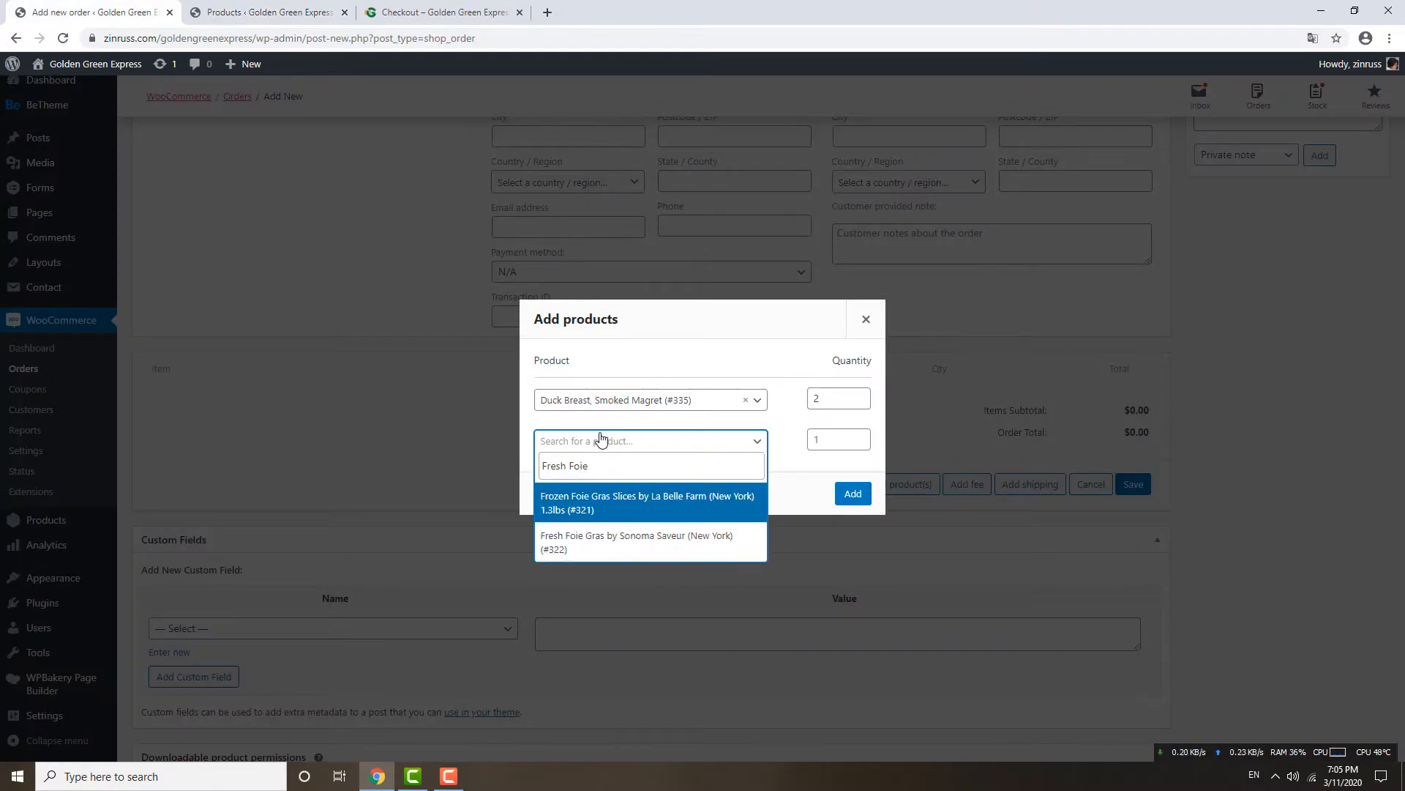
pyautogui.click(593, 512)
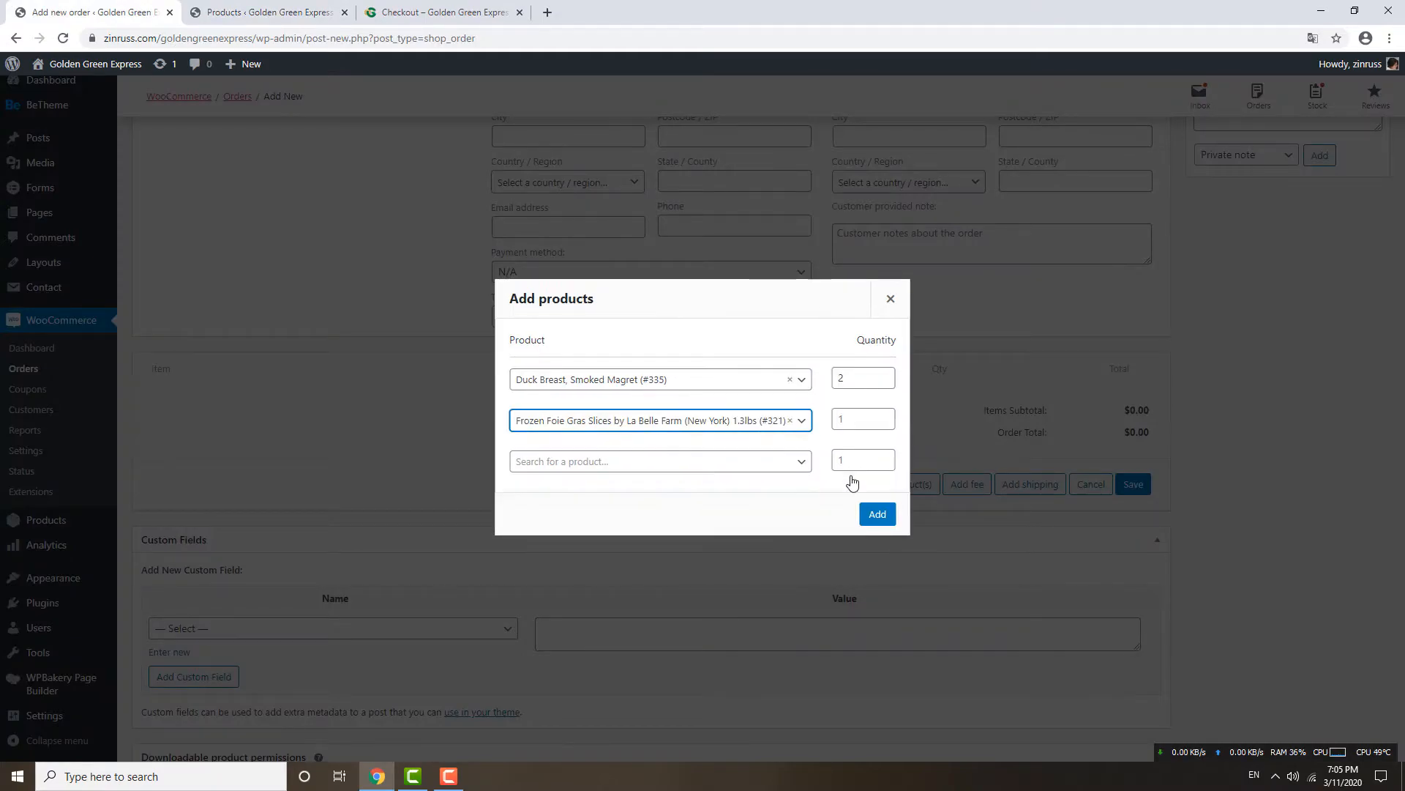
# Add both products, then delete the Duck Breast line, leaving Frozen Foie Gras Slices at $99.99.
pyautogui.click(877, 513)
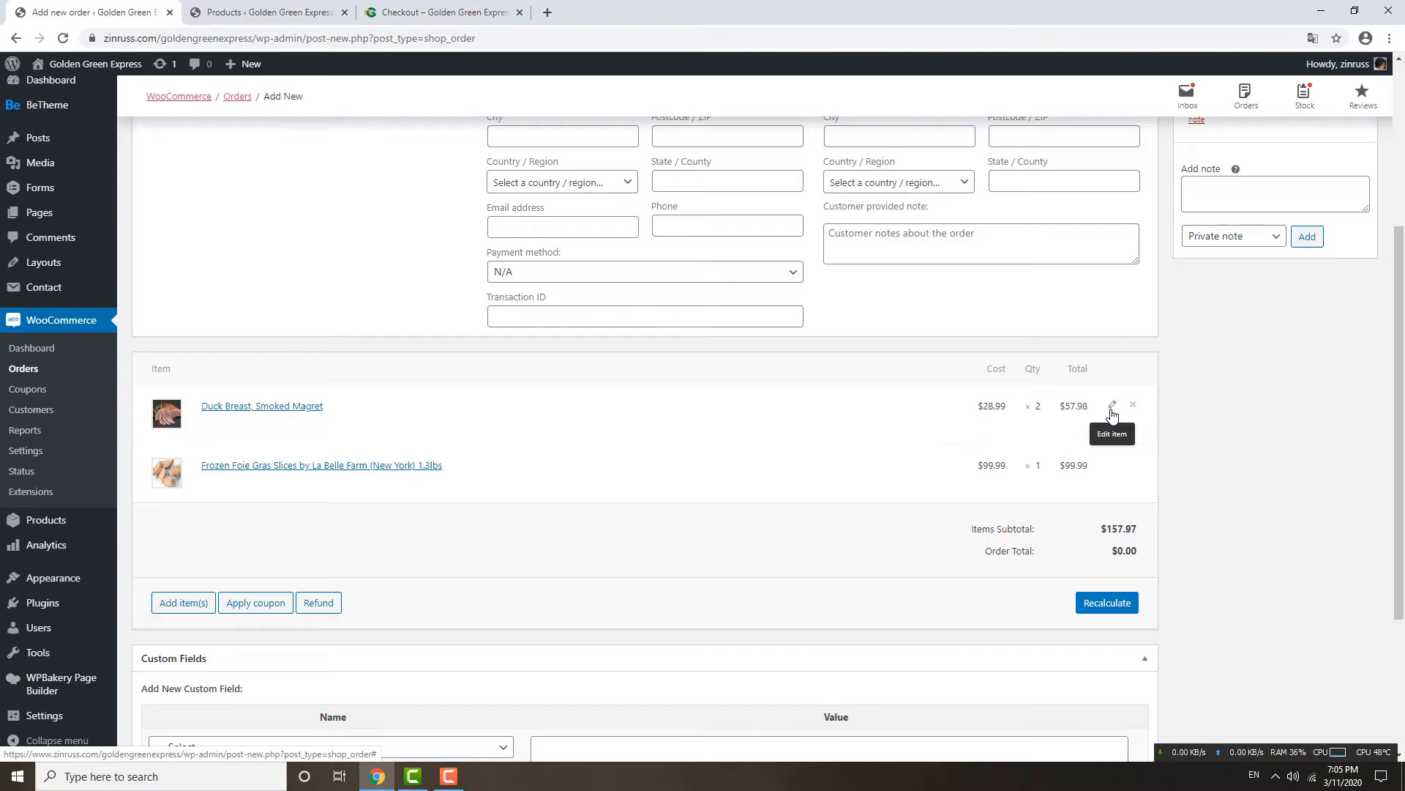
pyautogui.click(1113, 407)
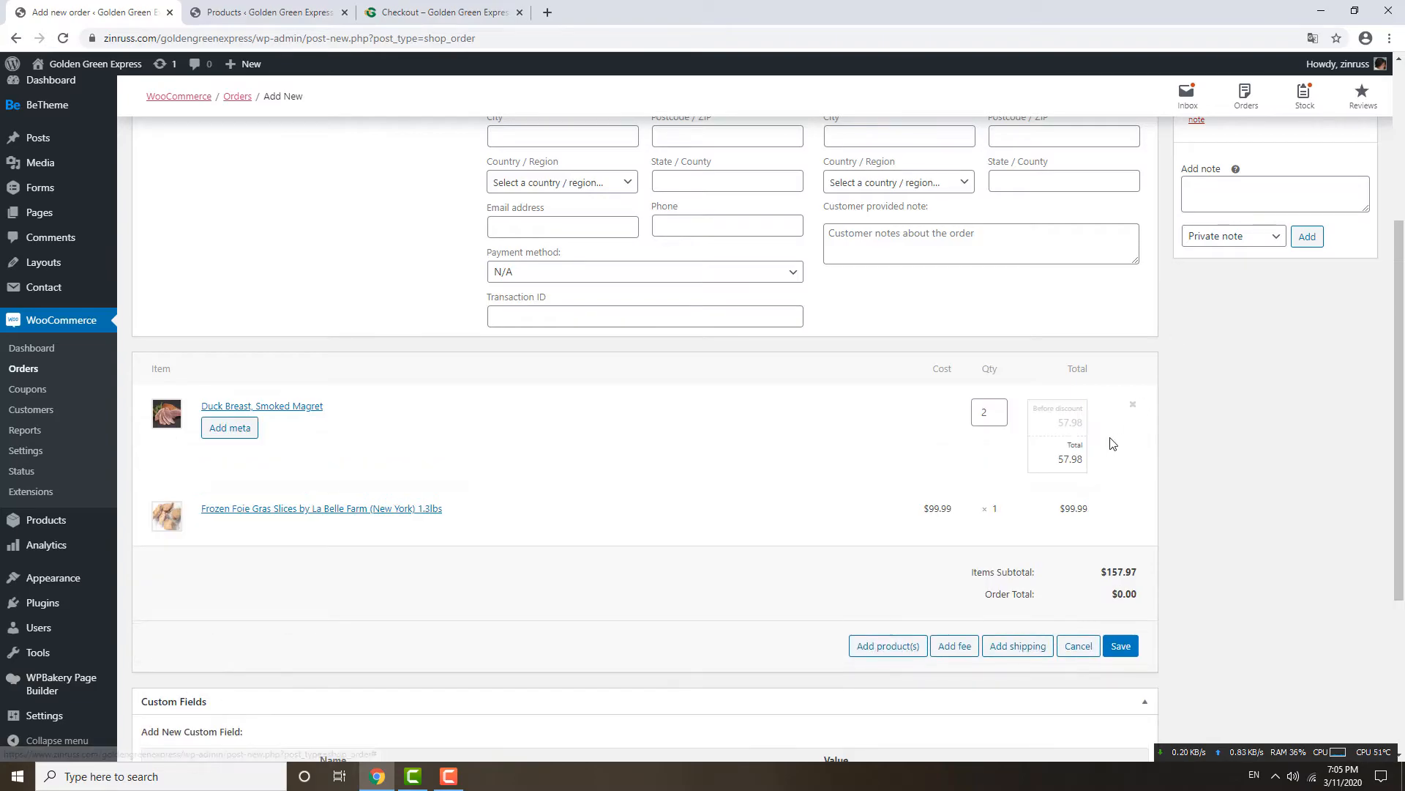
pyautogui.click(1131, 407)
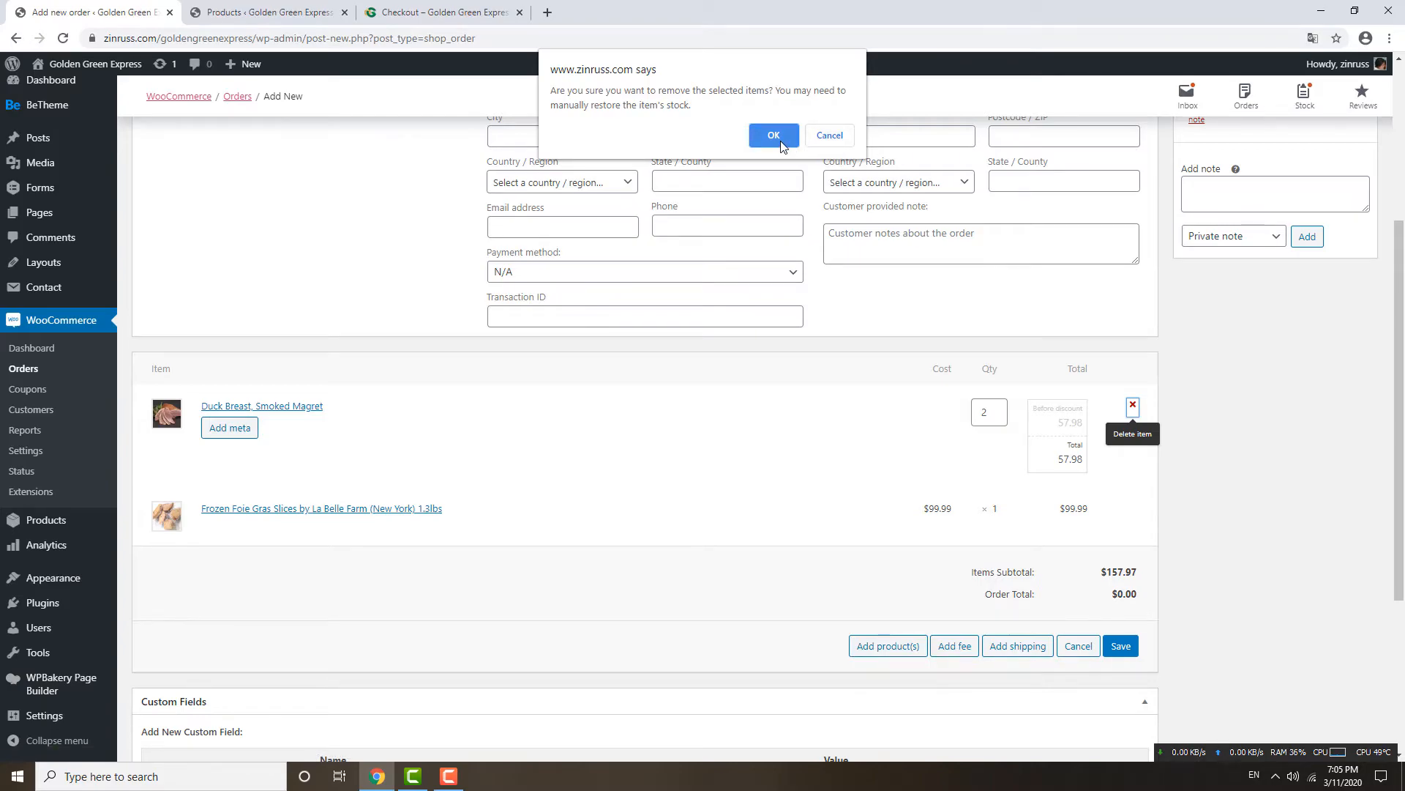
pyautogui.click(830, 136)
pyautogui.click(1133, 405)
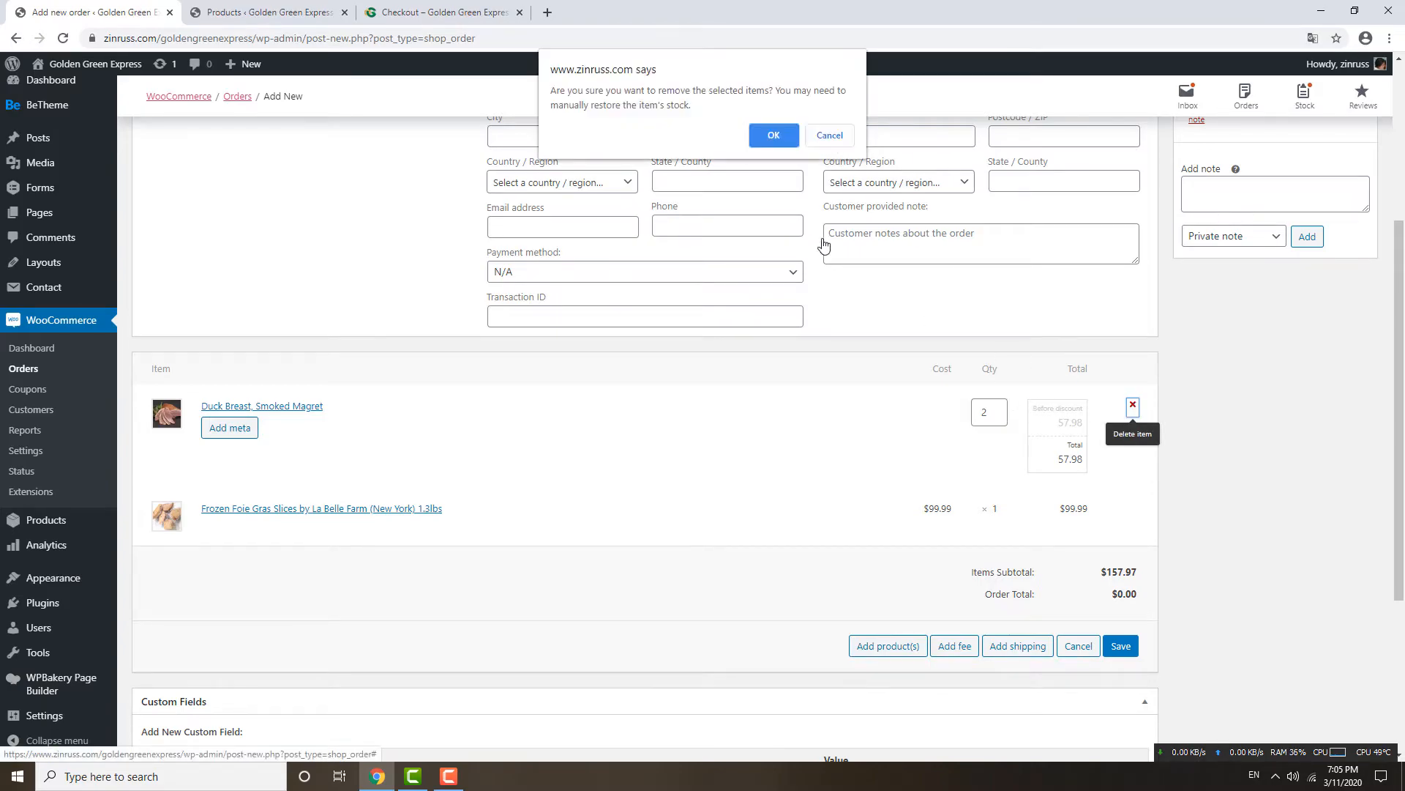
pyautogui.press('Return')
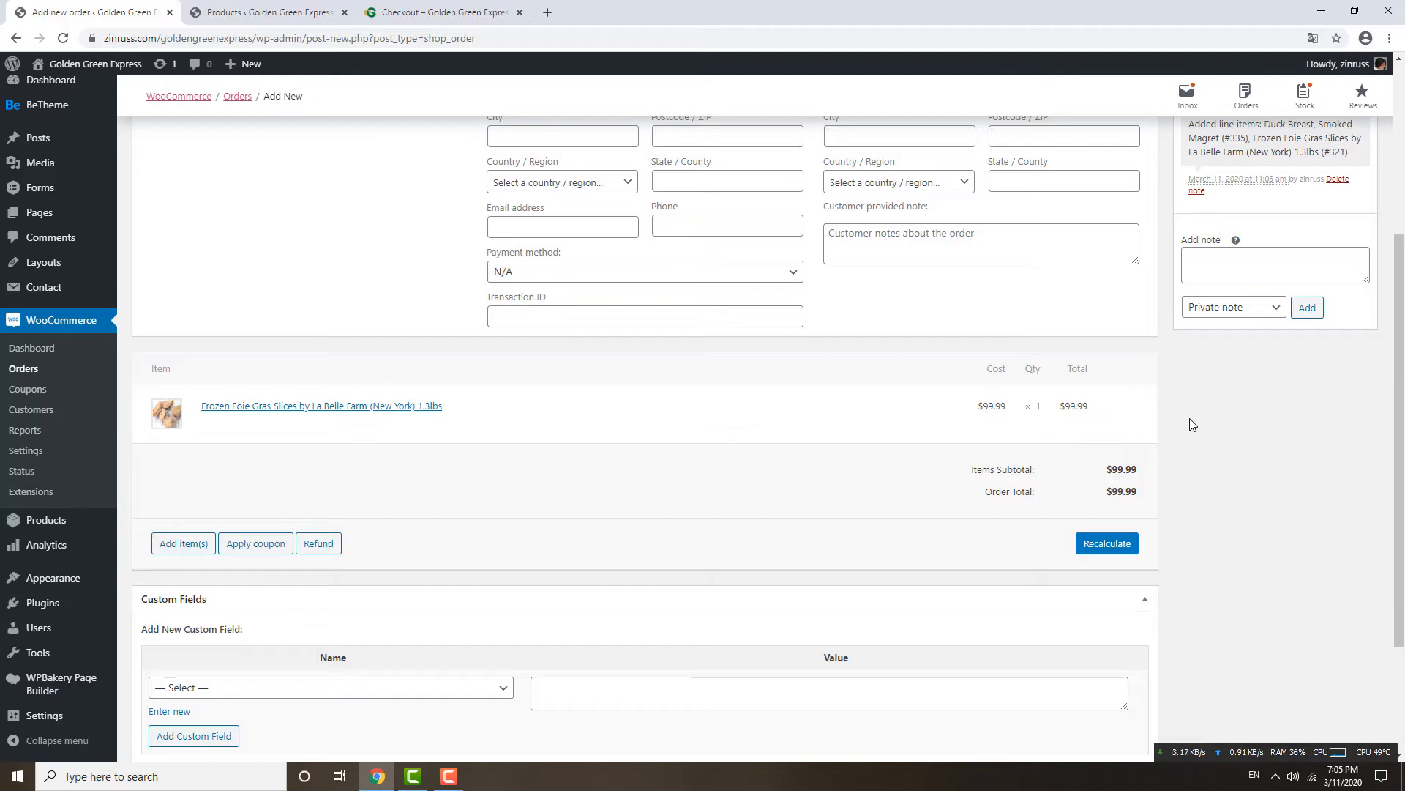
pyautogui.scroll(-2, 1189, 409)
pyautogui.scroll(2, 1189, 410)
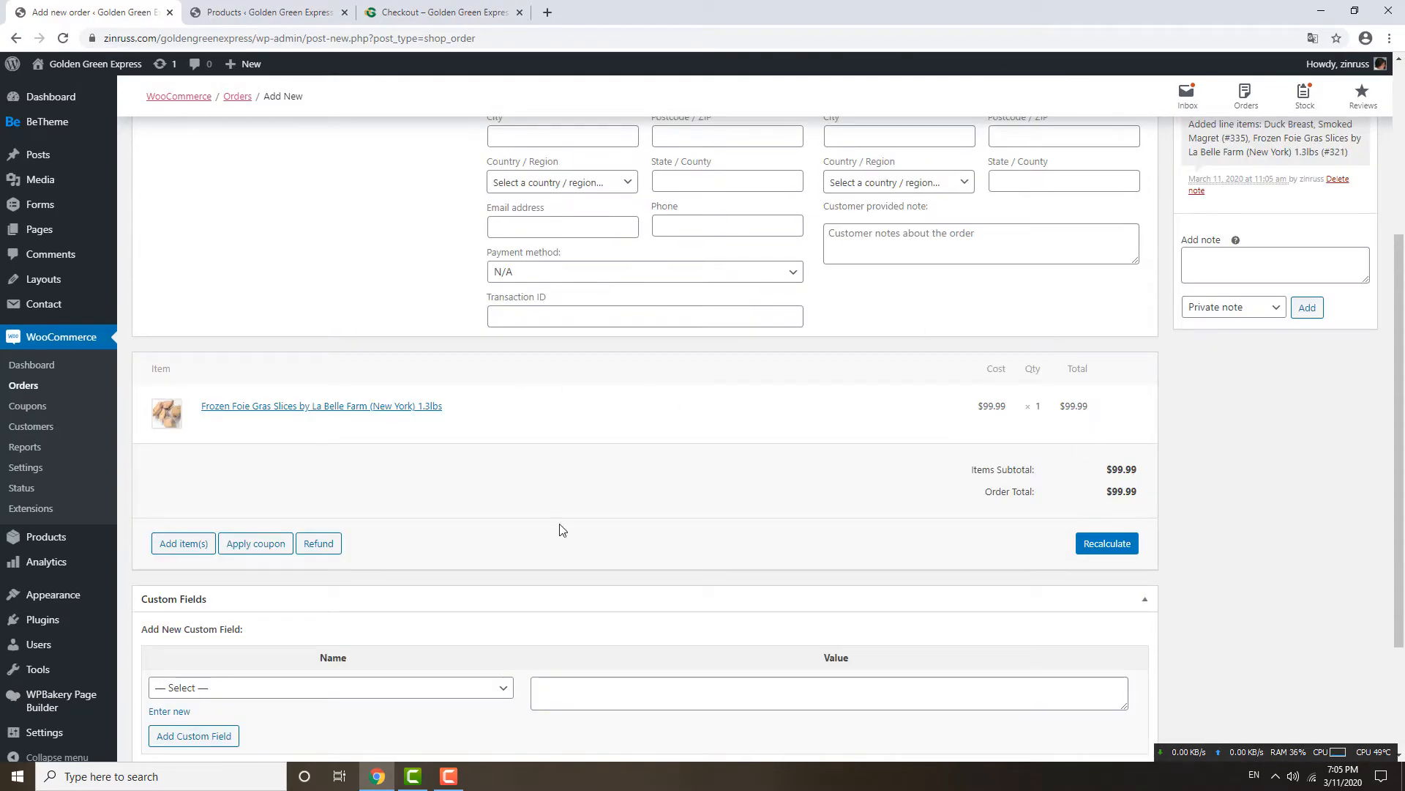
pyautogui.scroll(-2, 522, 465)
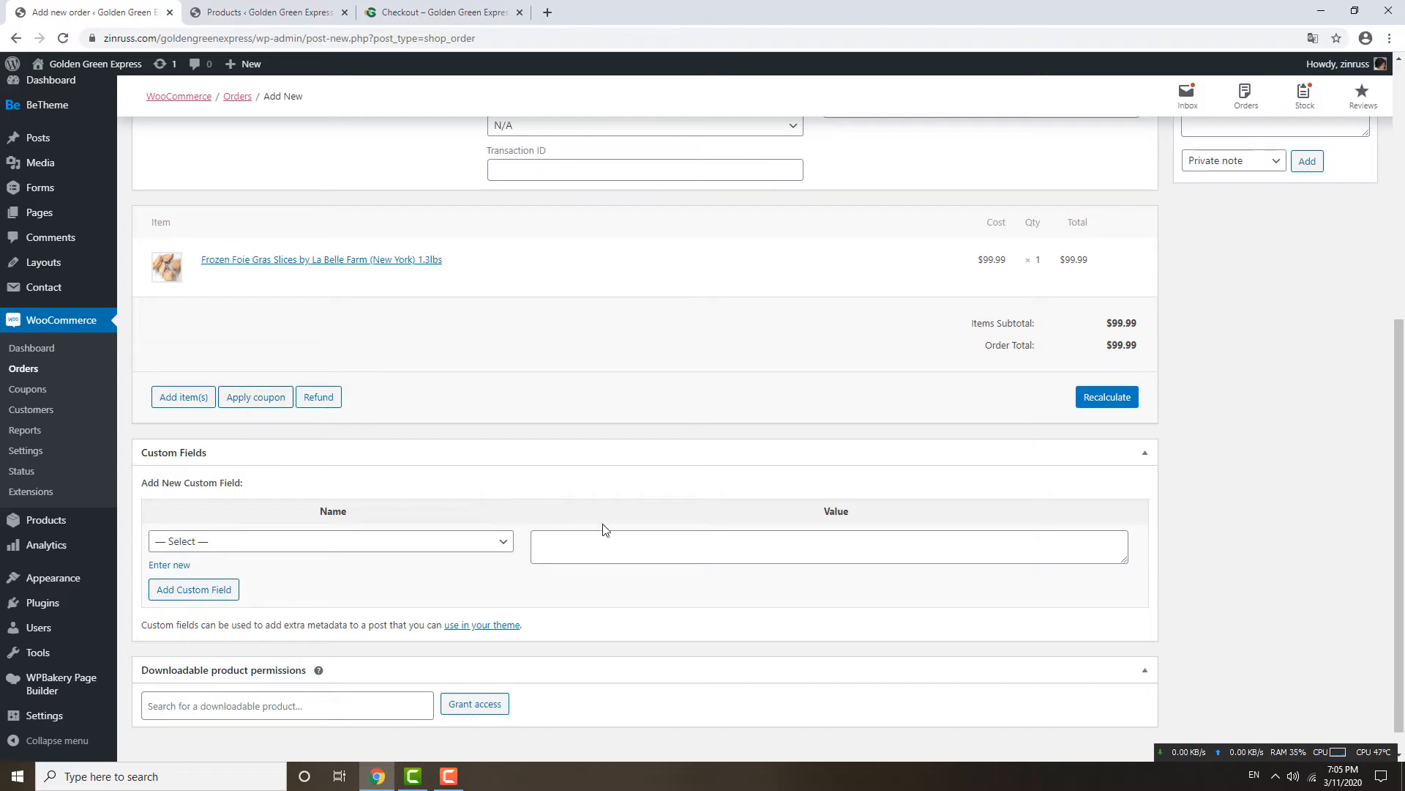
pyautogui.scroll(6, 1003, 522)
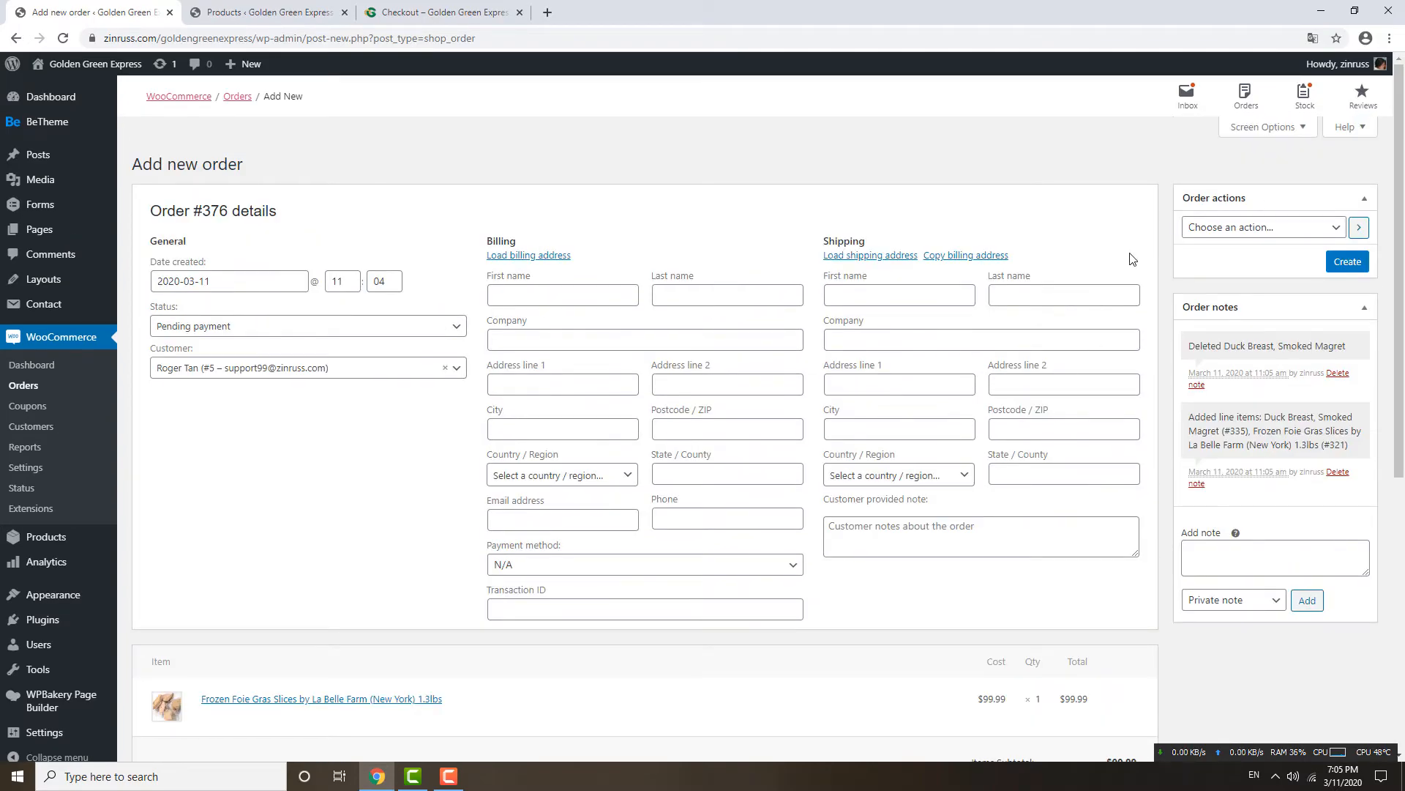
# Choose 'Email invoice / order details to customer' as the order action.
pyautogui.click(1222, 230)
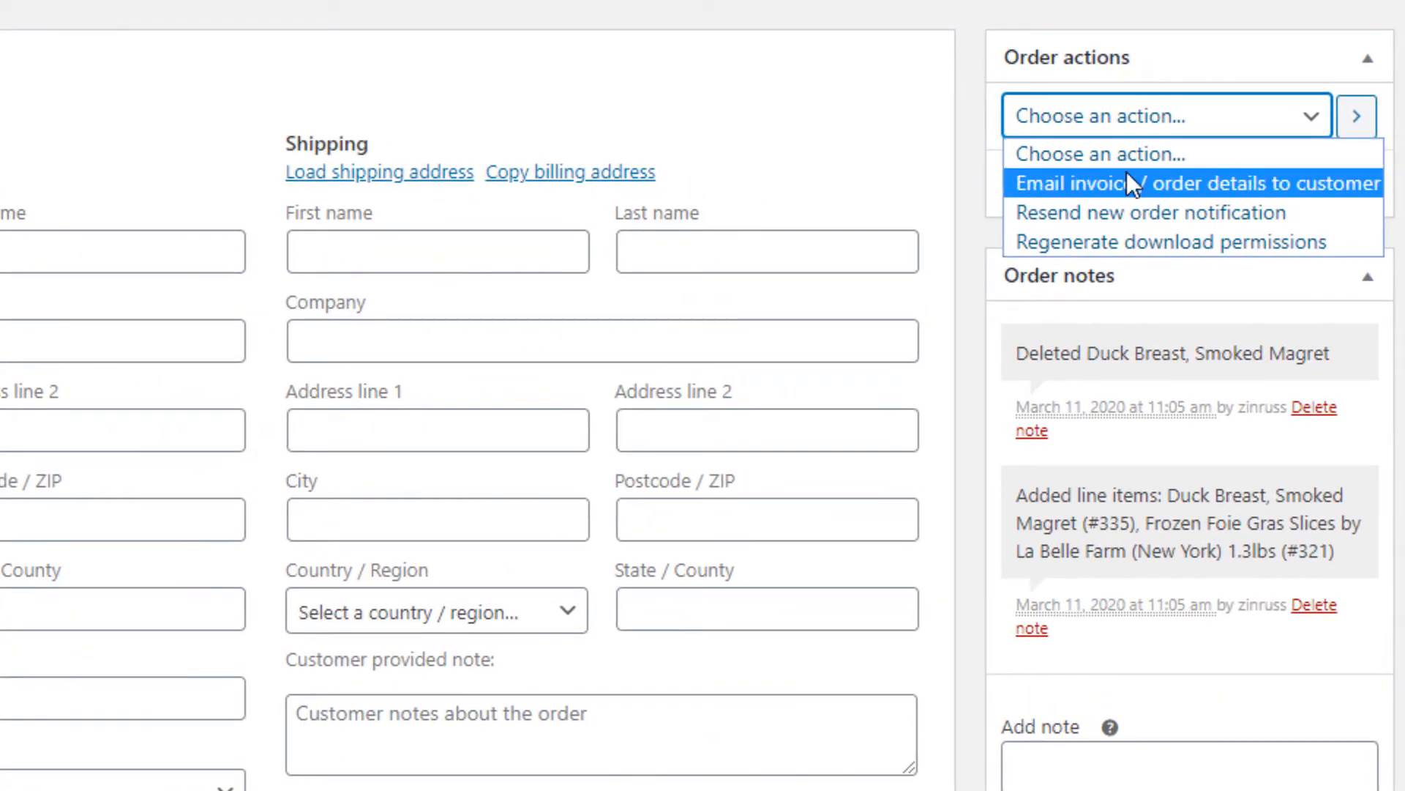
pyautogui.click(1131, 183)
pyautogui.click(1120, 126)
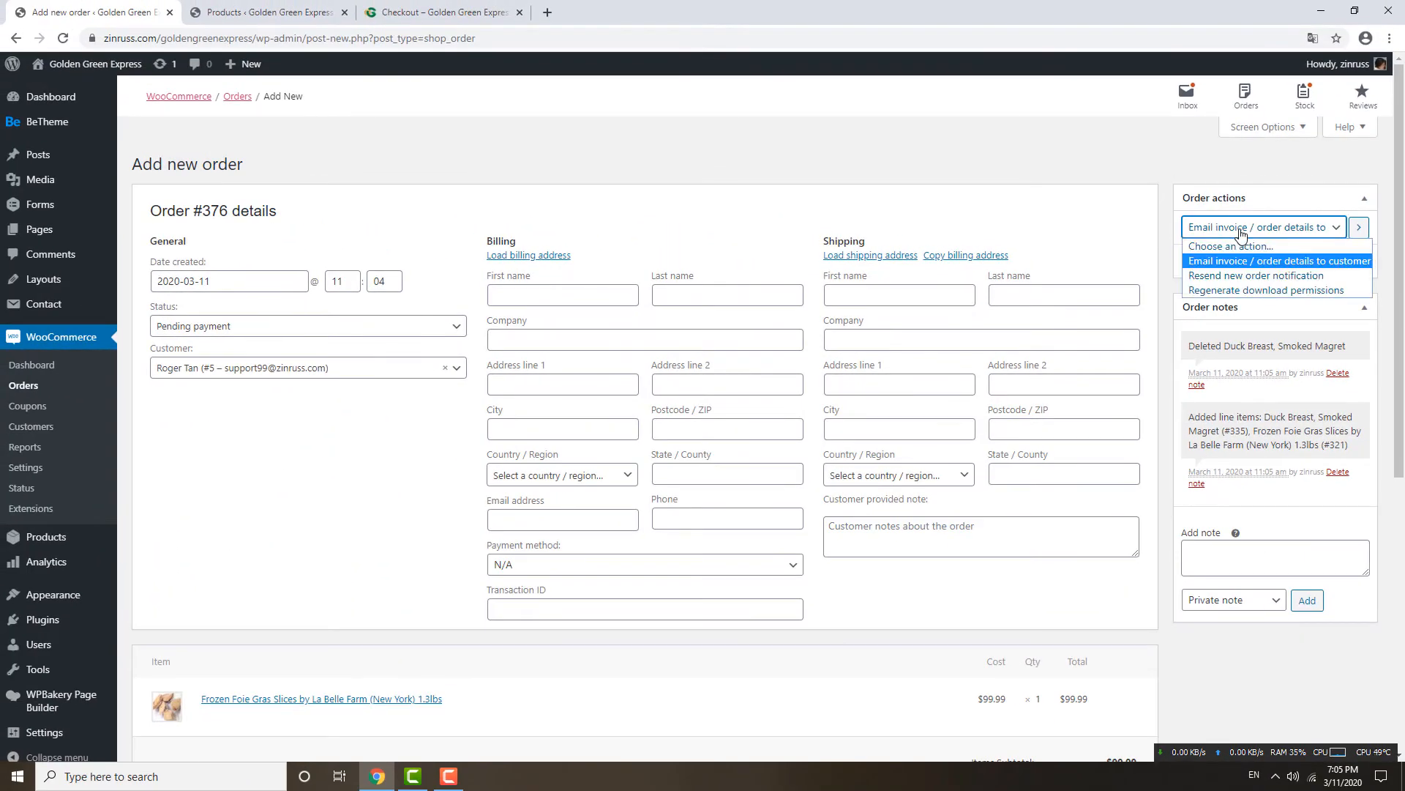
pyautogui.click(1242, 262)
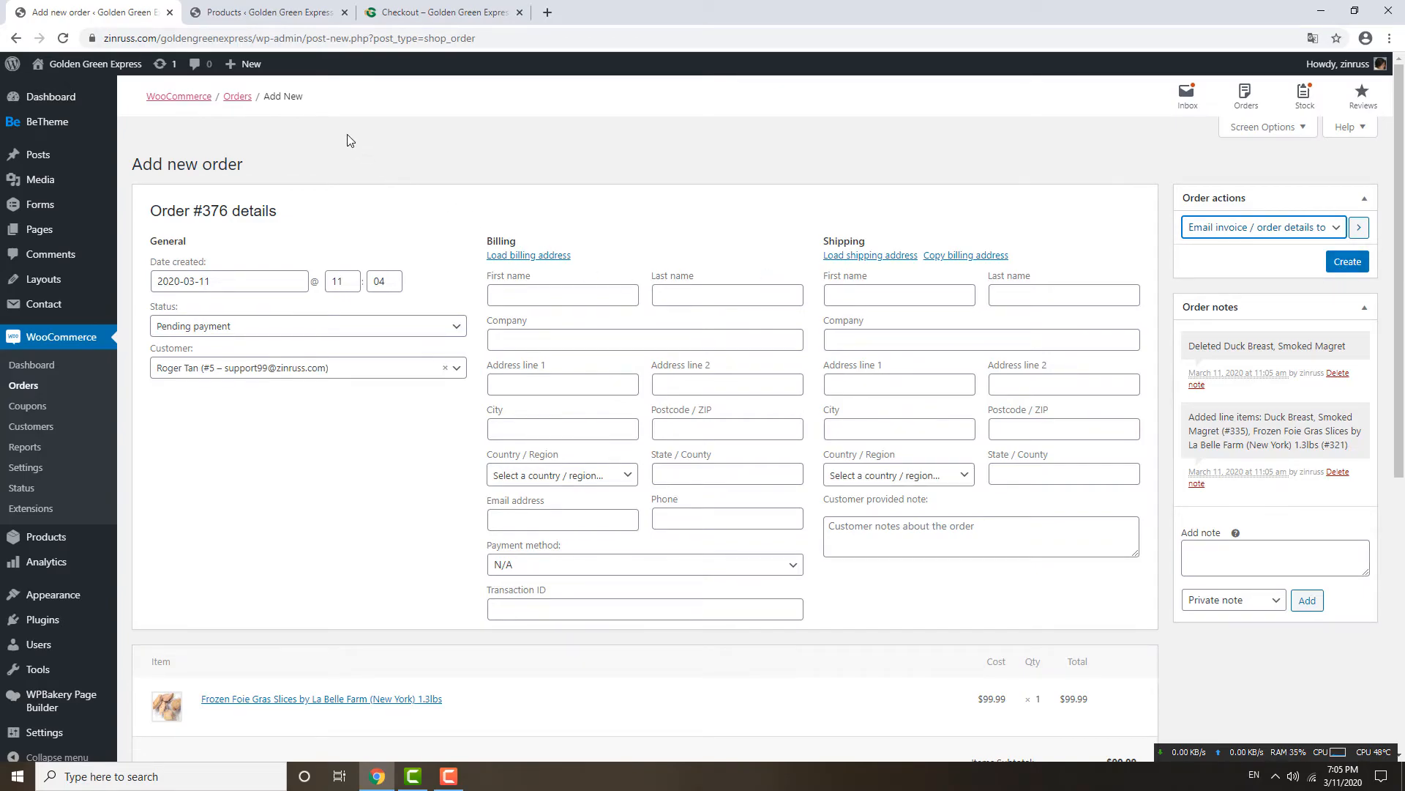
# Switch over to the browser tab with the WooCommerce Products list.
pyautogui.click(265, 10)
pyautogui.click(121, 13)
pyautogui.click(252, 14)
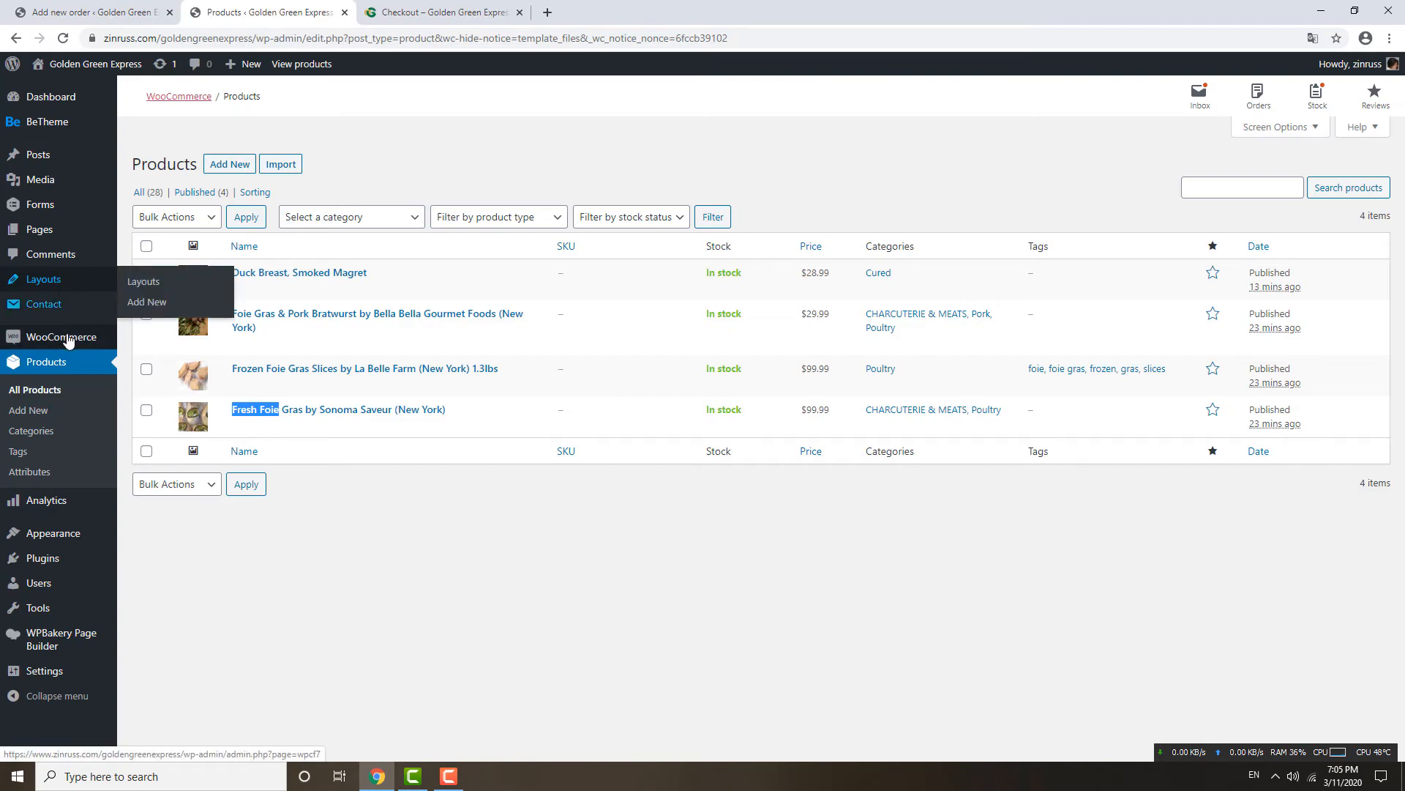
# Open WooCommerce Settings on the Payments page, then go back to the order #376 tab.
pyautogui.moveTo(66, 337)
pyautogui.click(144, 442)
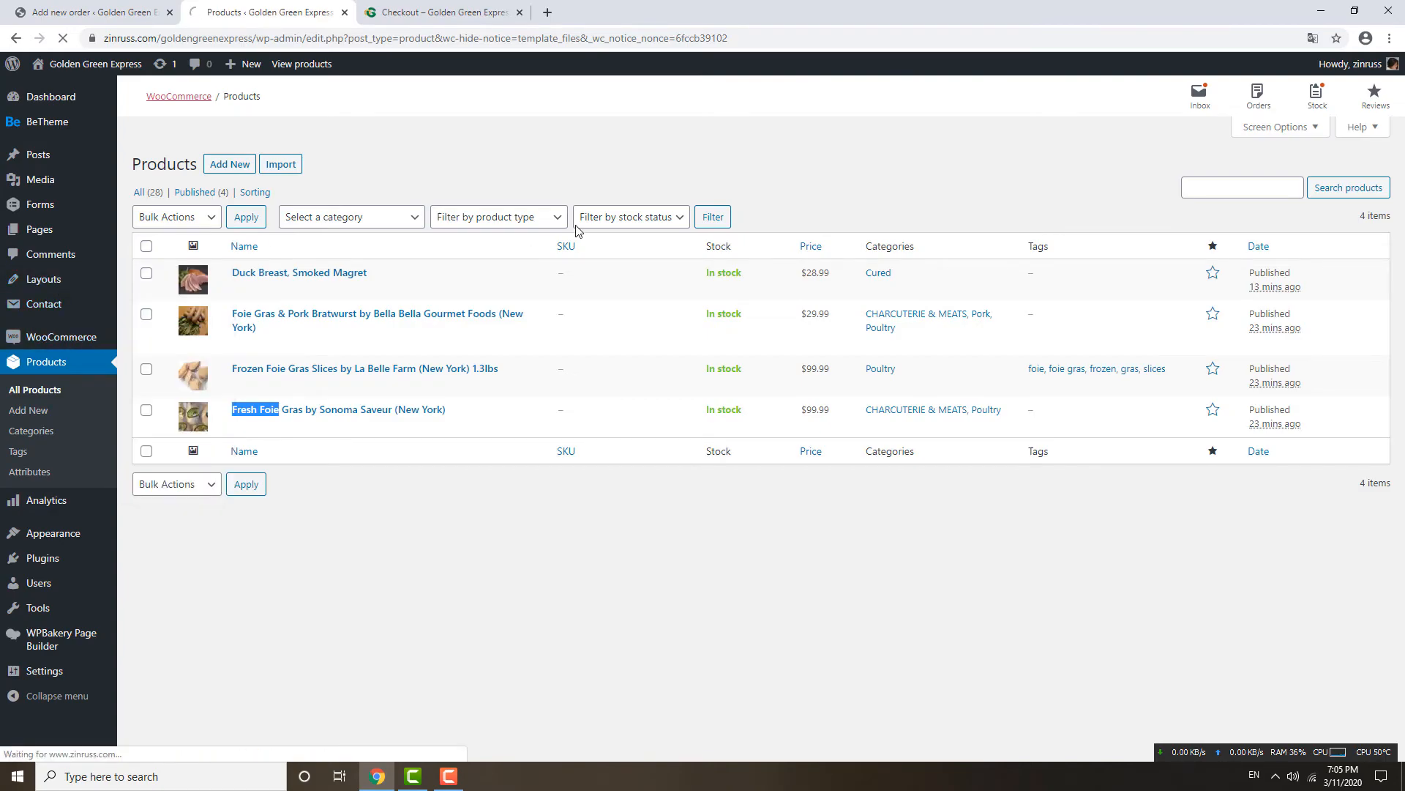
pyautogui.click(350, 182)
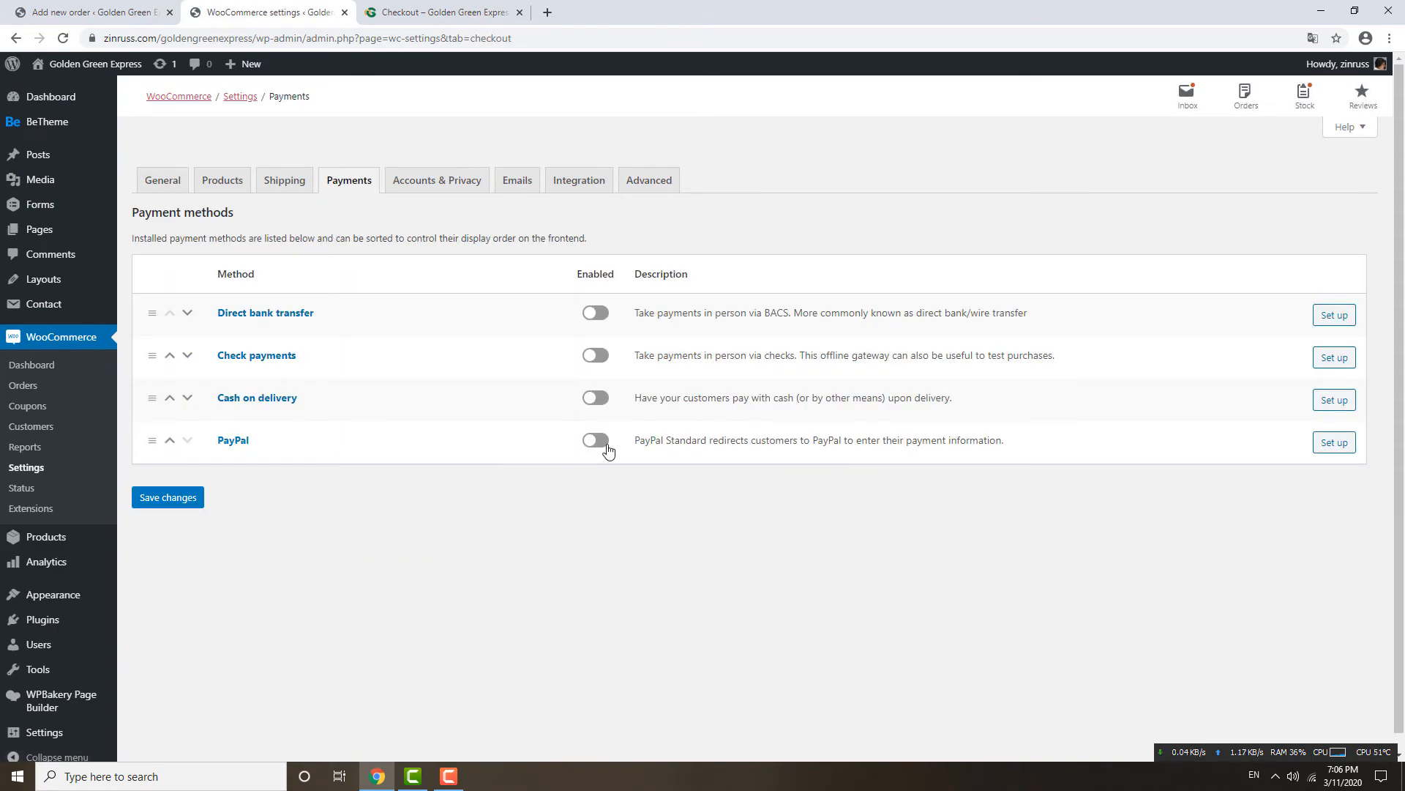
pyautogui.click(82, 13)
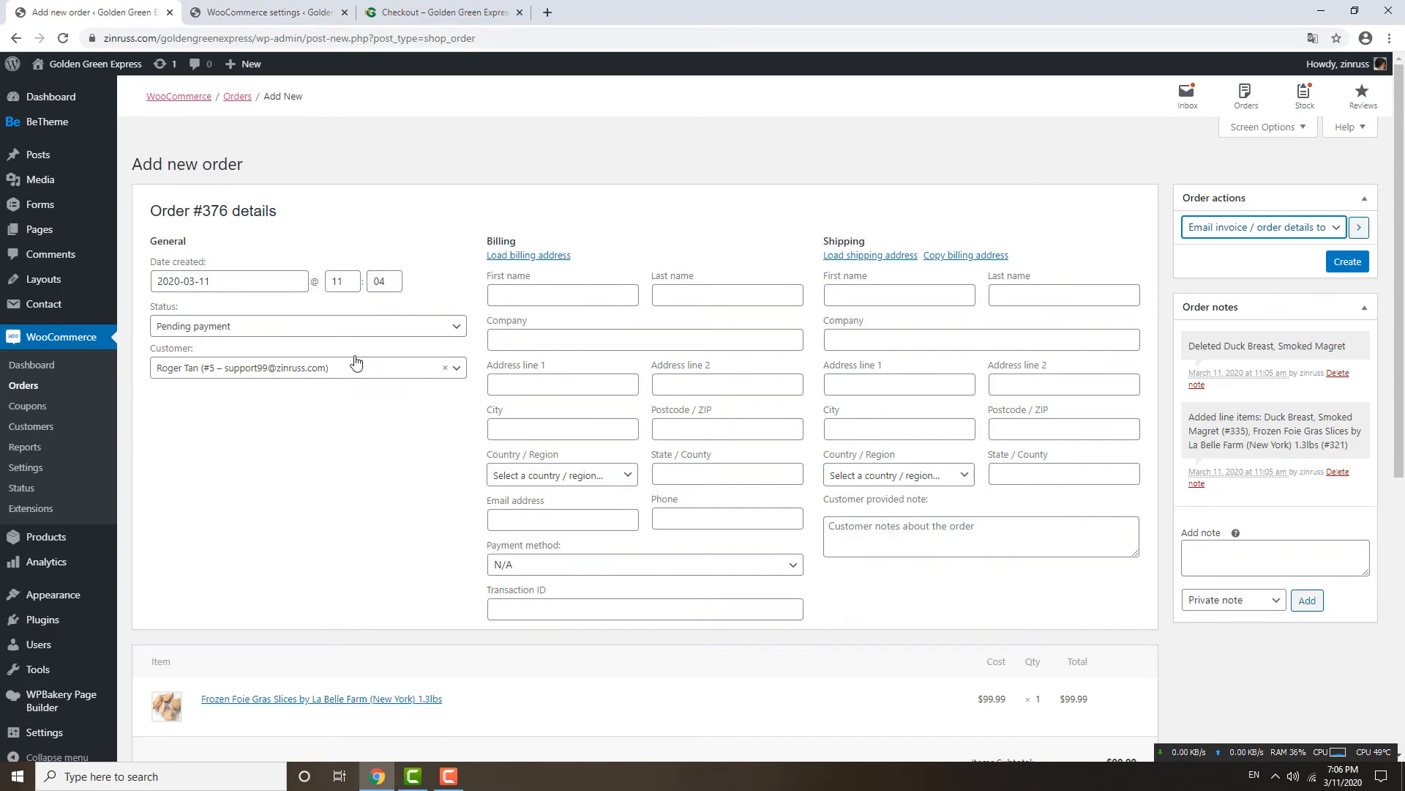
# Leave the order status at Pending payment and switch to the Payments settings tab.
pyautogui.click(173, 328)
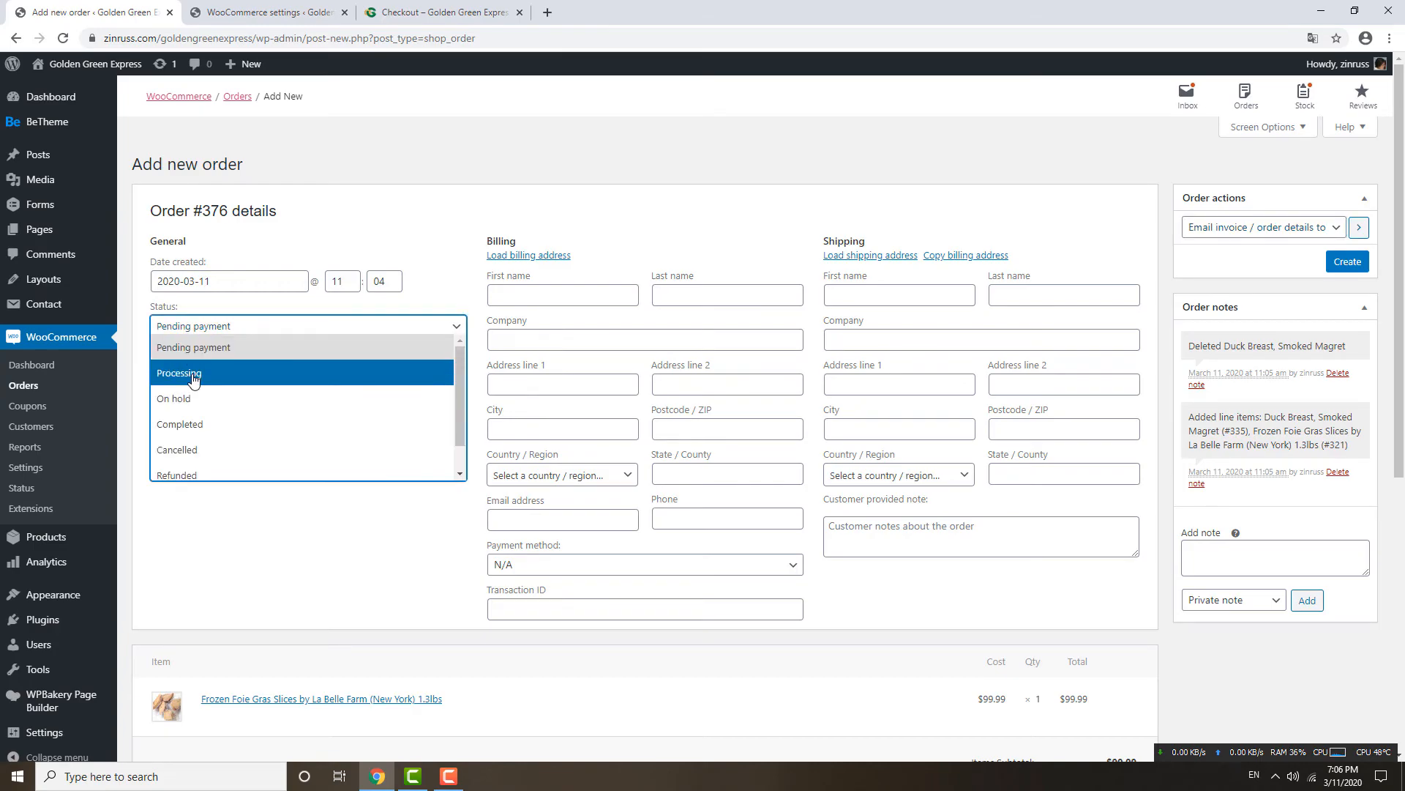
pyautogui.click(204, 324)
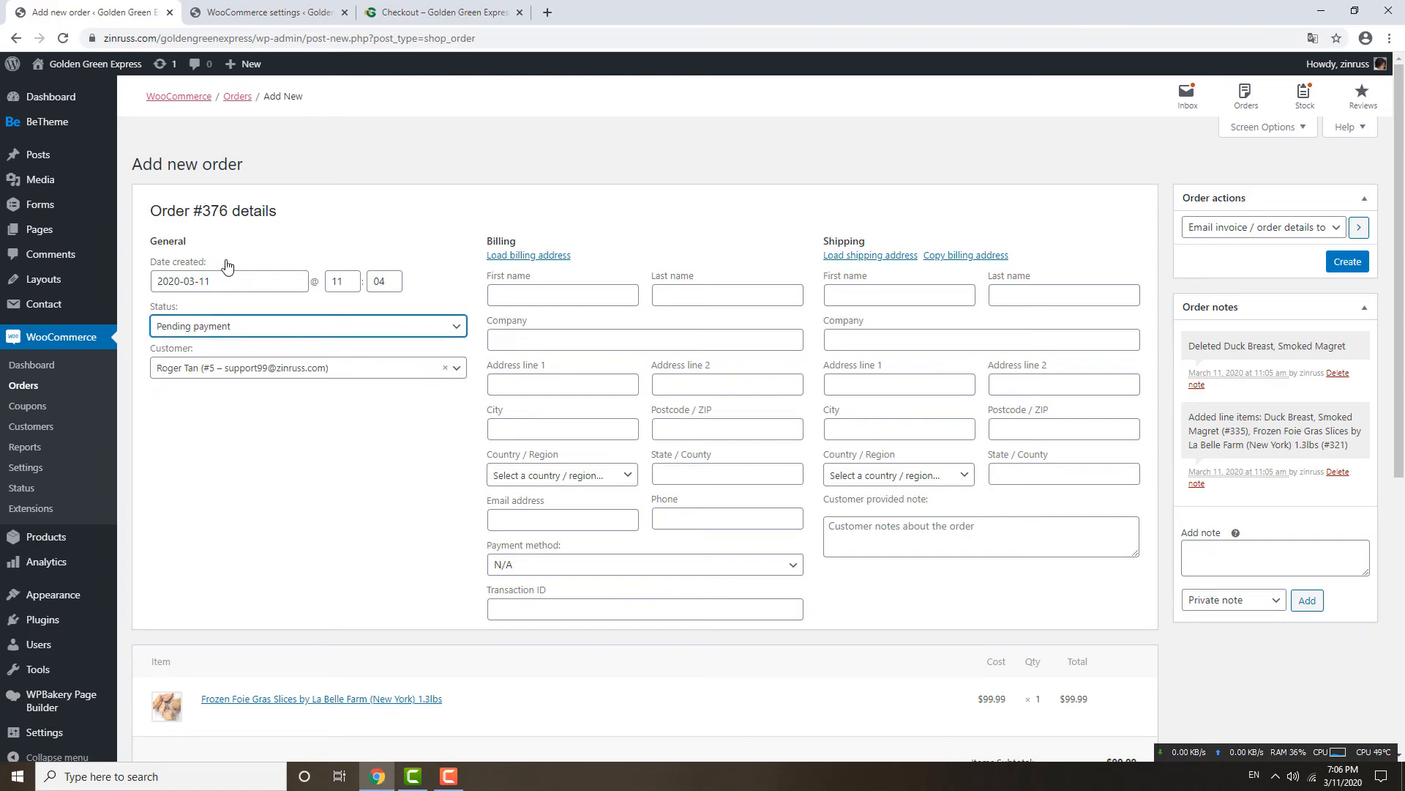
pyautogui.click(284, 12)
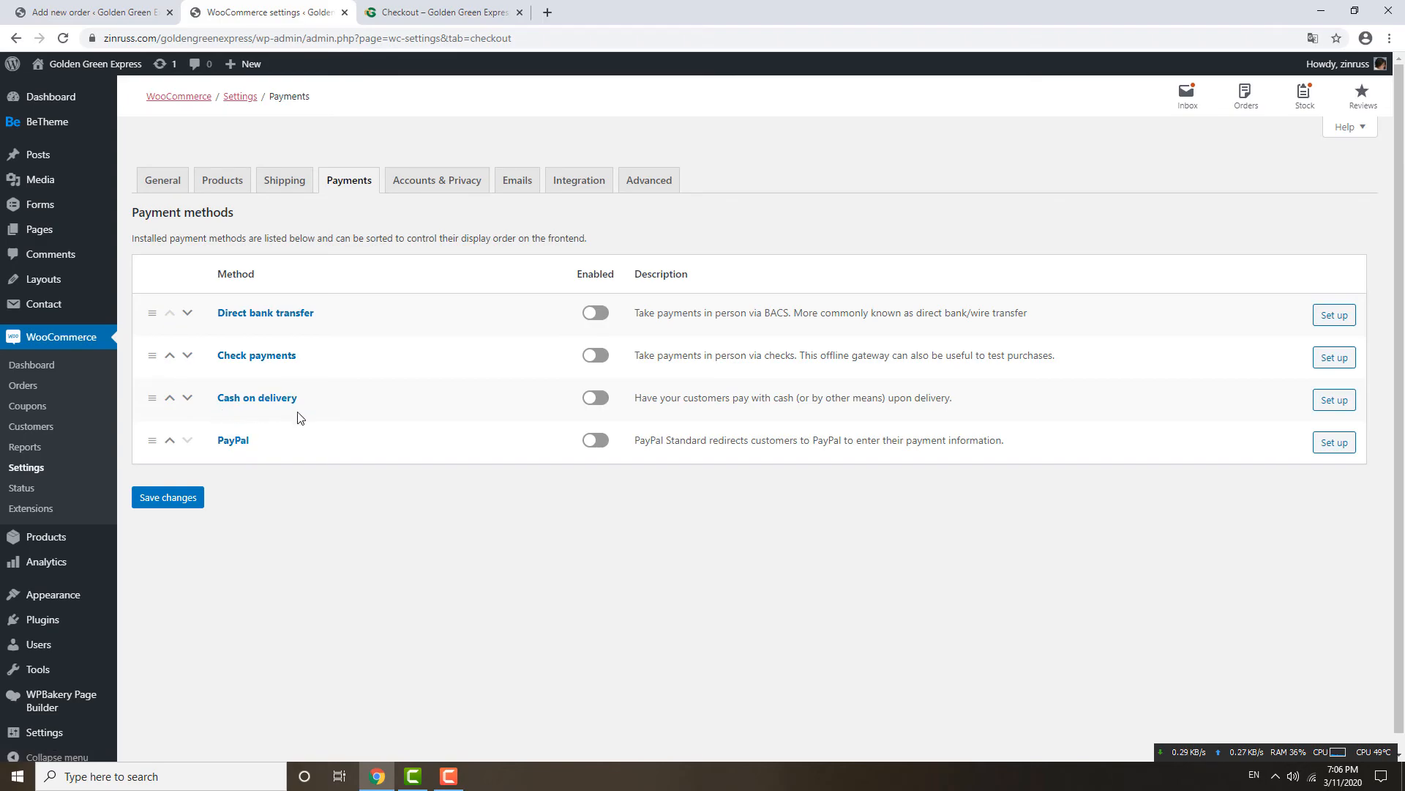
# Switch on the Cash on delivery payment method, then return to the order #376 form.
pyautogui.click(596, 398)
pyautogui.click(156, 22)
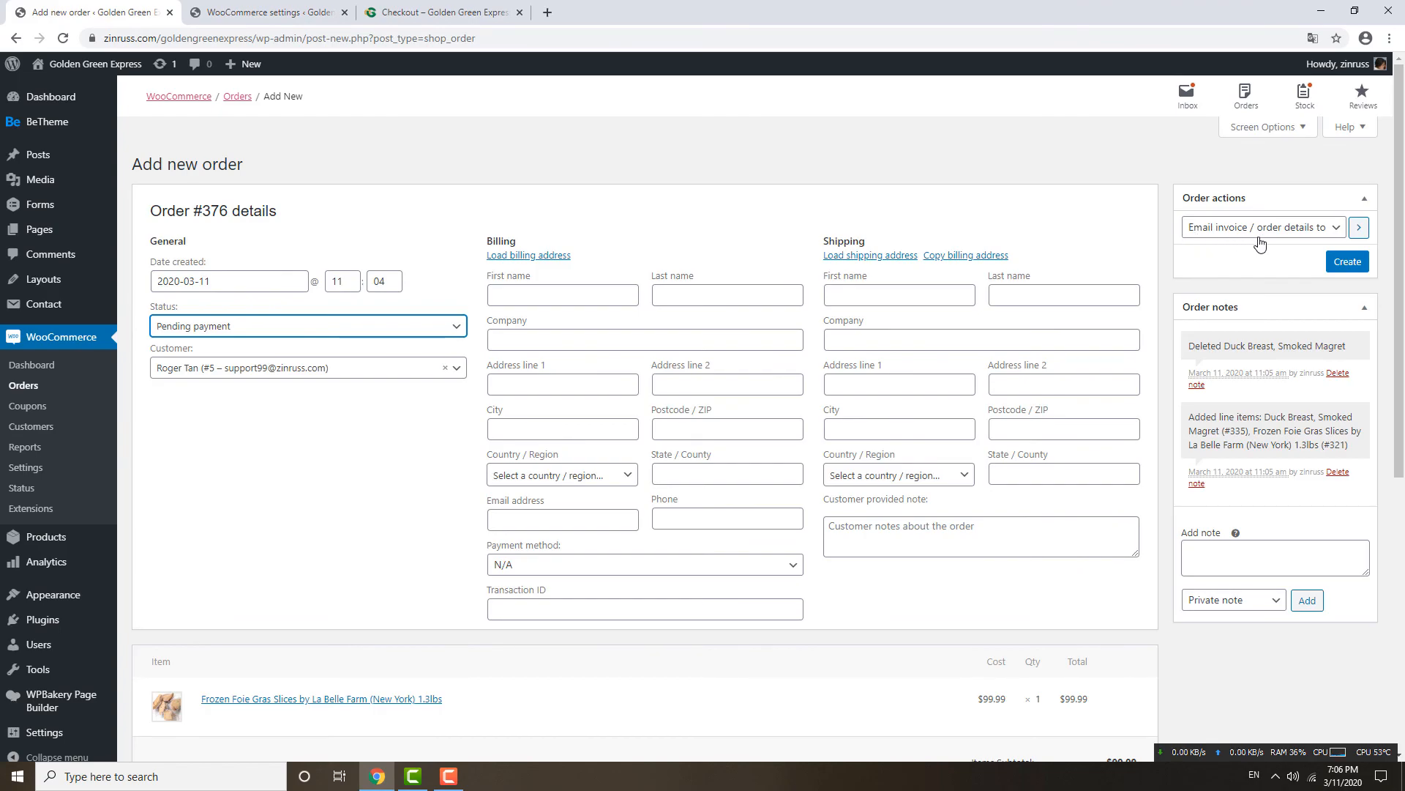
pyautogui.click(284, 13)
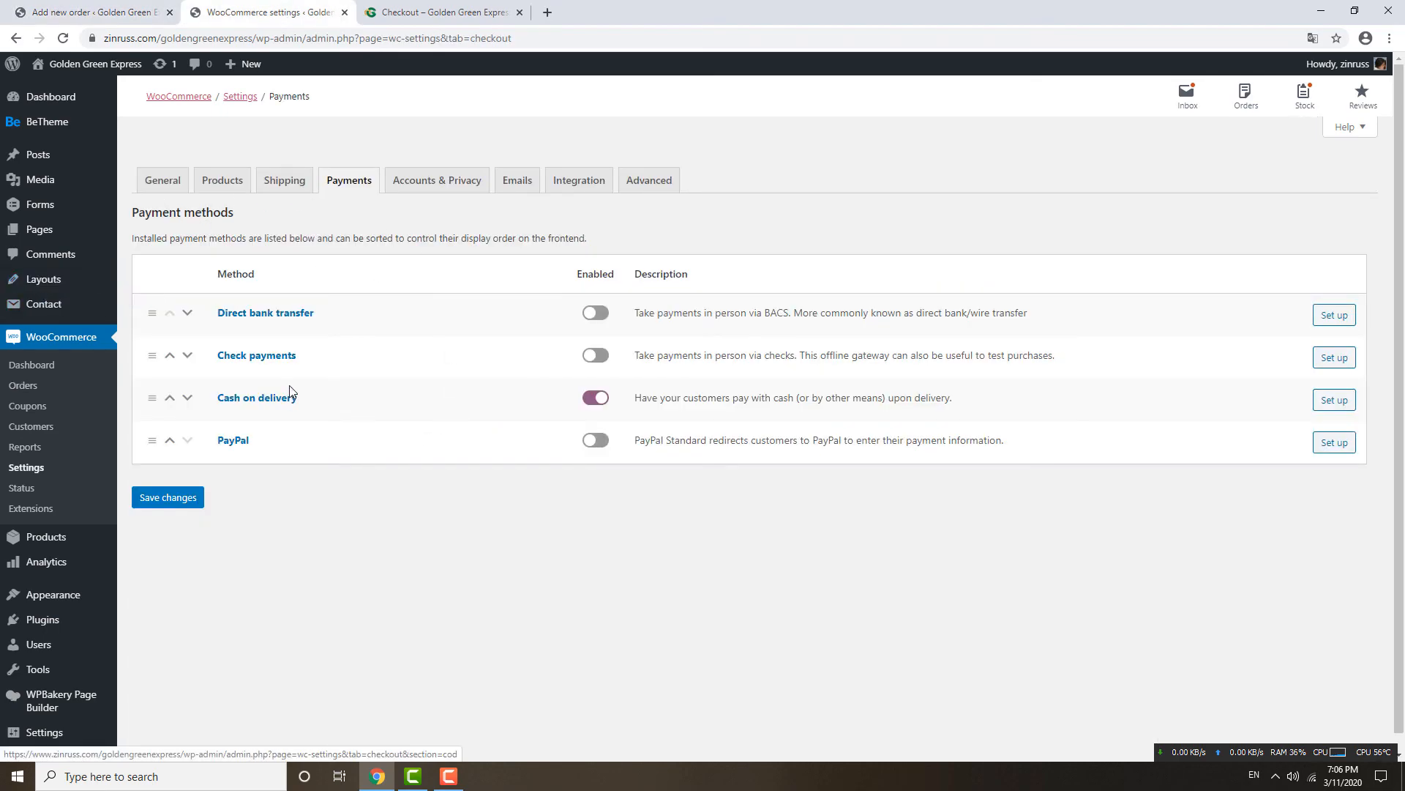